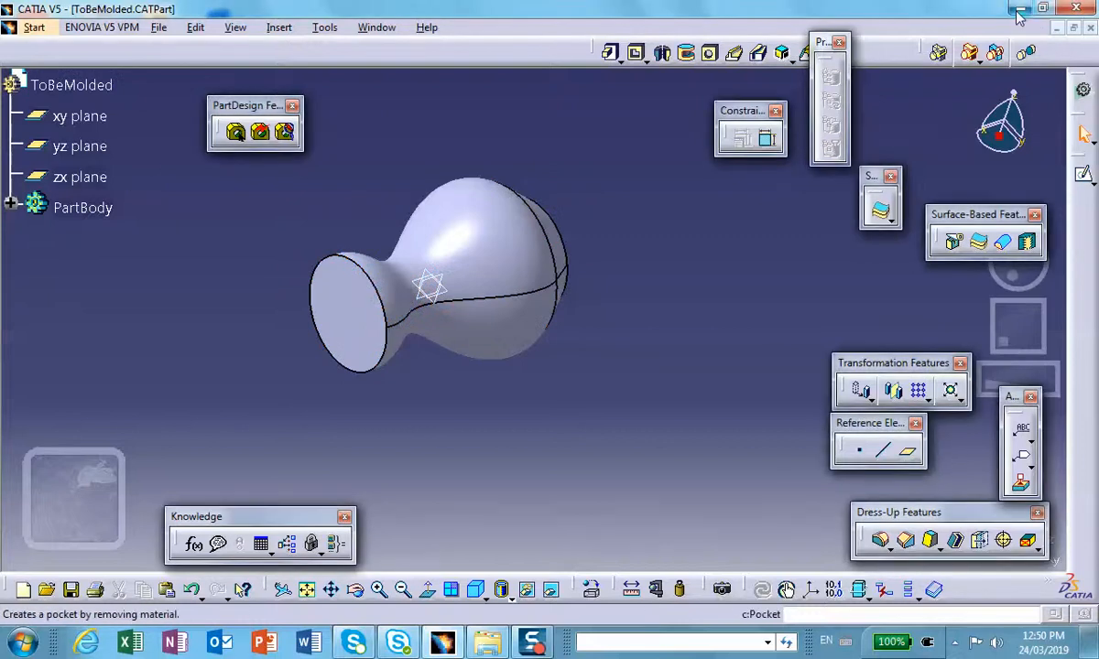
# - Create a new part document named Actual_Mold
pyautogui.click(23, 589)
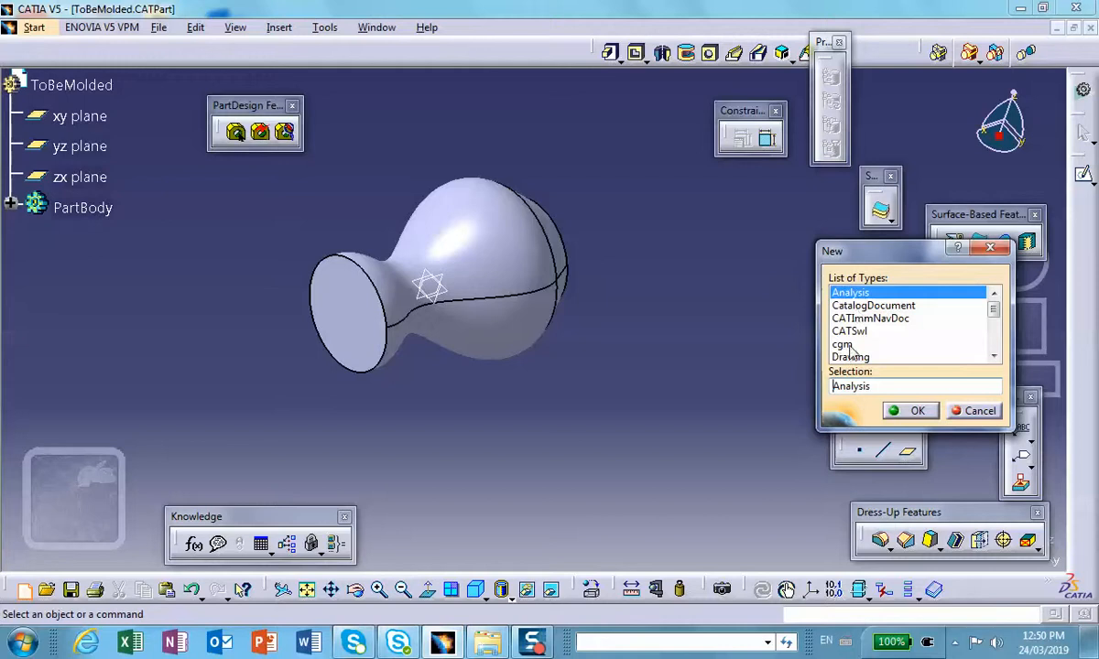
pyautogui.moveTo(993, 312); pyautogui.dragTo(994, 340)
pyautogui.click(841, 293)
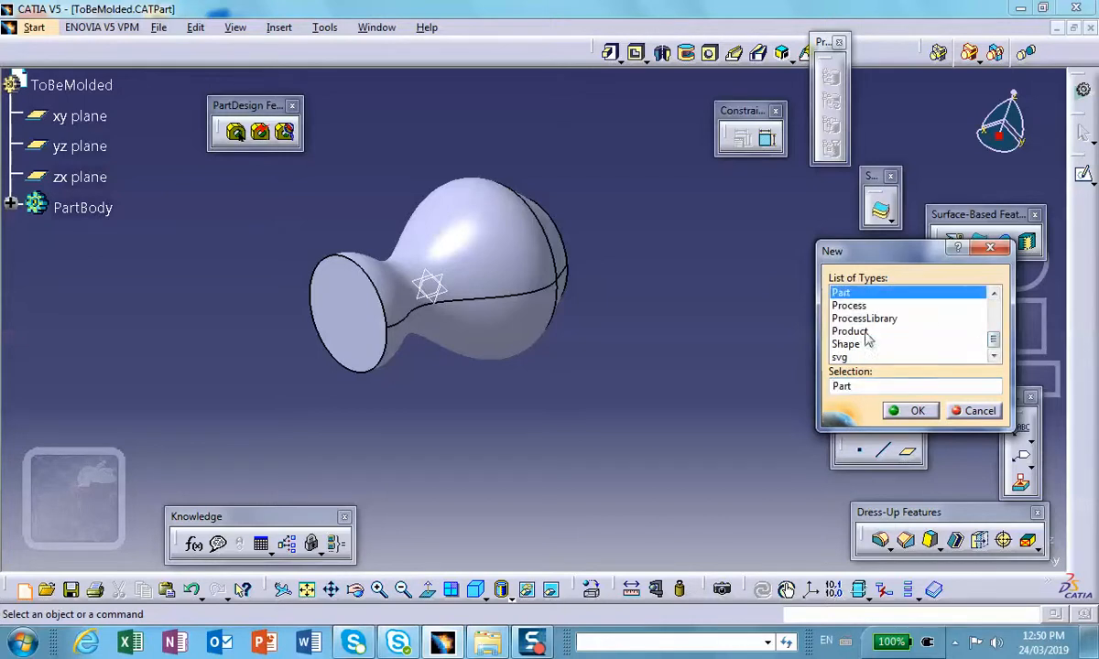
pyautogui.click(912, 412)
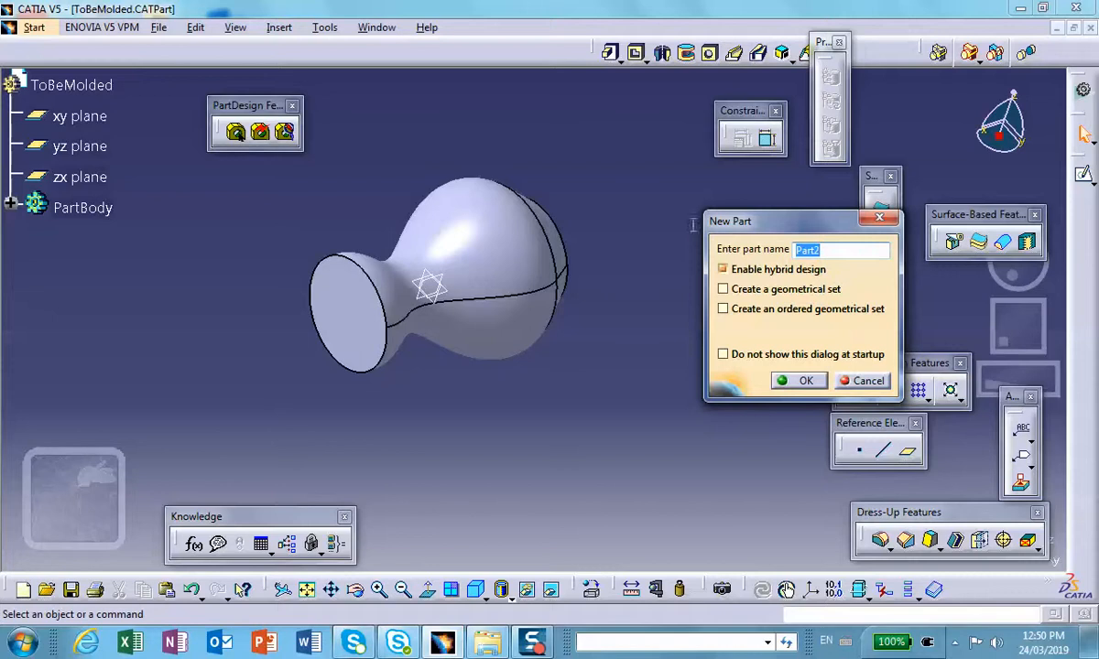
pyautogui.write('Actual_Mold')
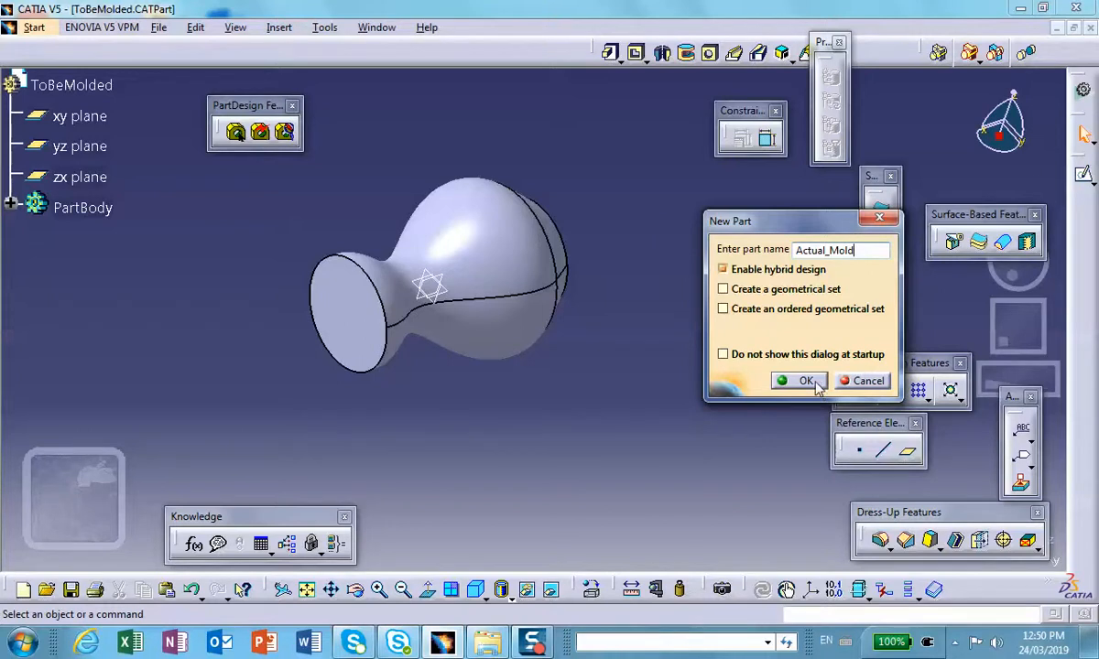
pyautogui.click(788, 379)
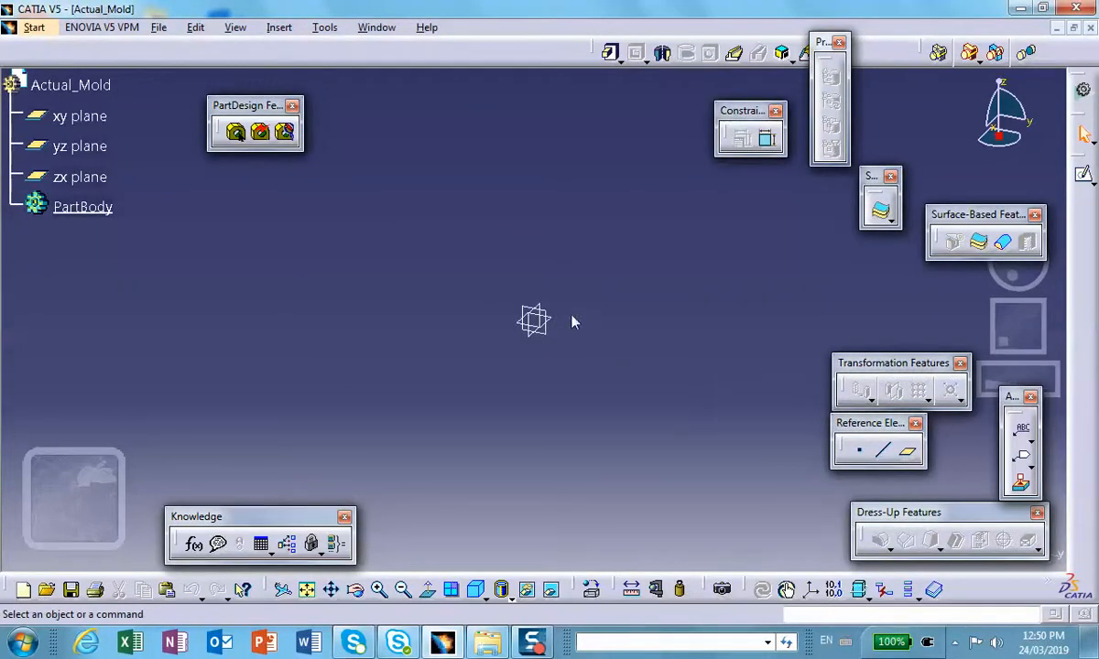
# - Sketch a centered rectangle on the xy plane with its center at the origin, wider than it is tall, and finish the sketch
pyautogui.click(552, 320)
pyautogui.click(1088, 170)
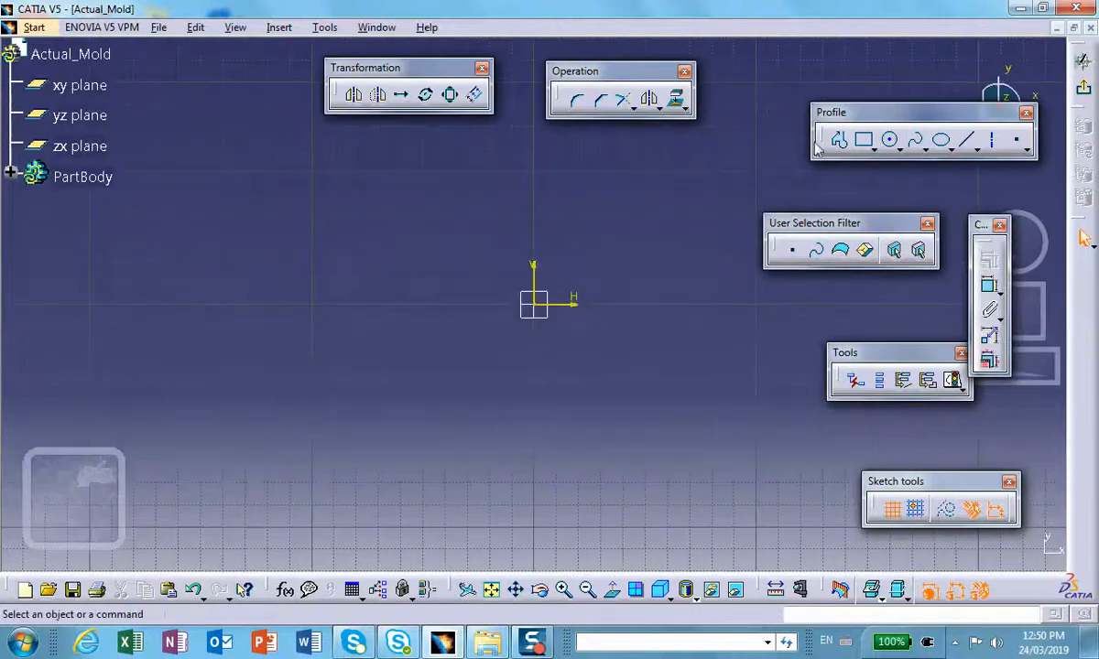
pyautogui.click(870, 146)
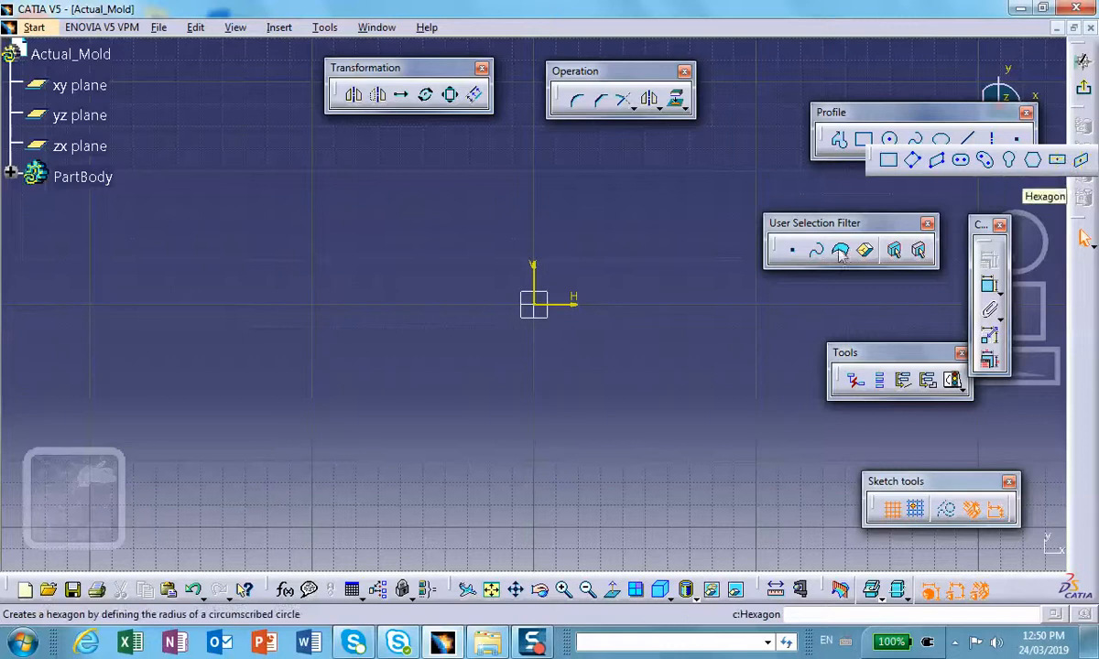
pyautogui.click(1059, 162)
pyautogui.click(548, 309)
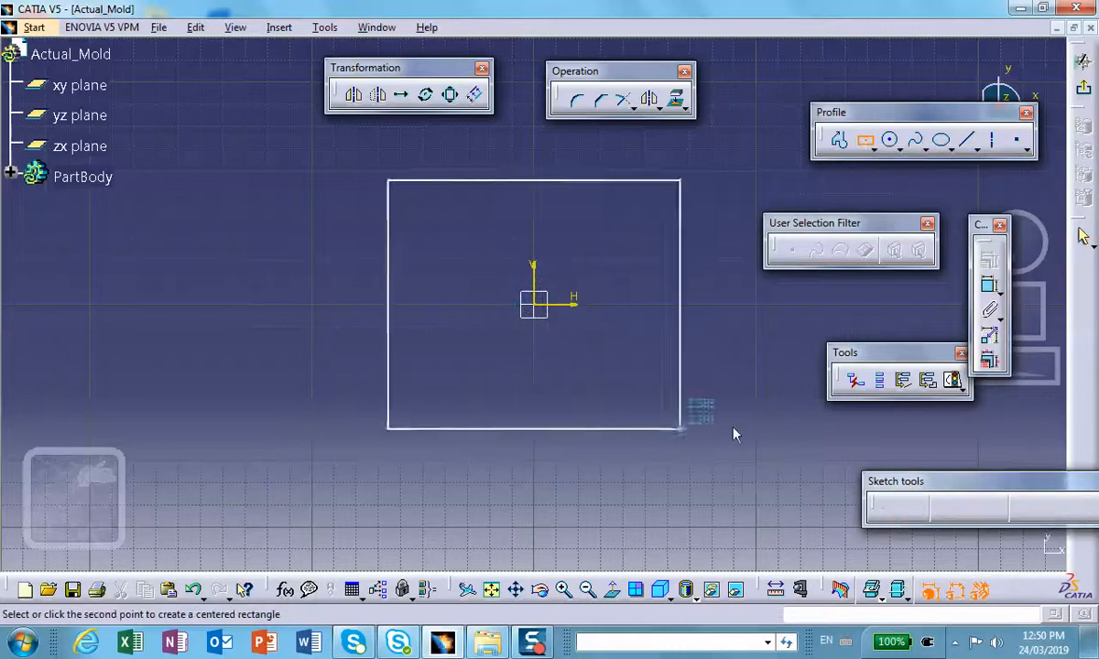
pyautogui.click(803, 446)
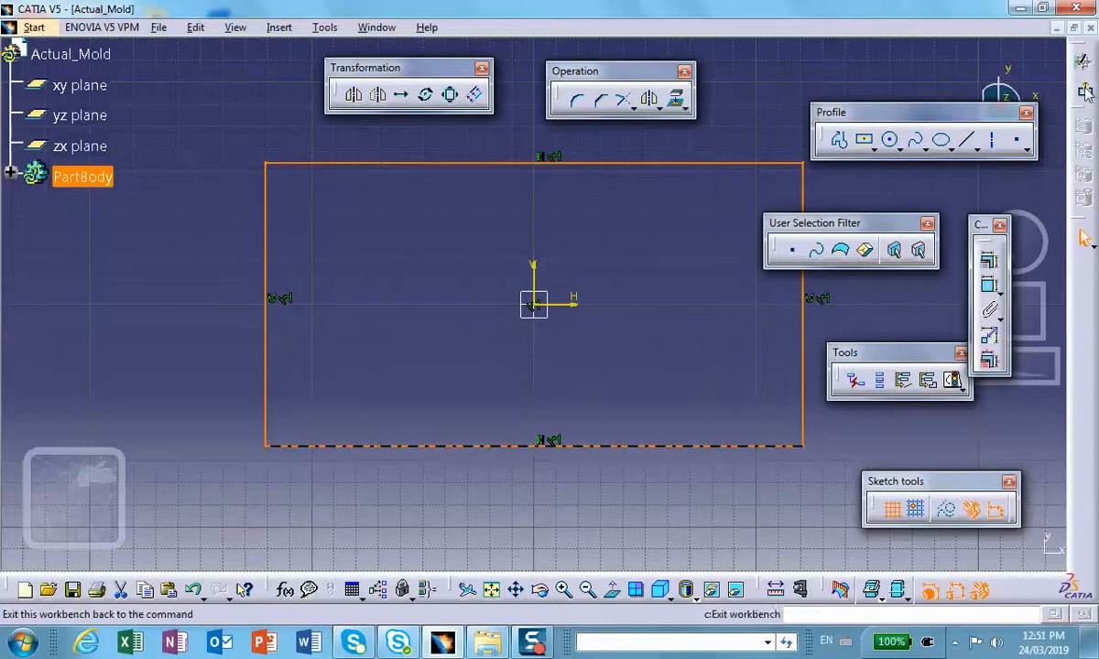
pyautogui.click(1086, 93)
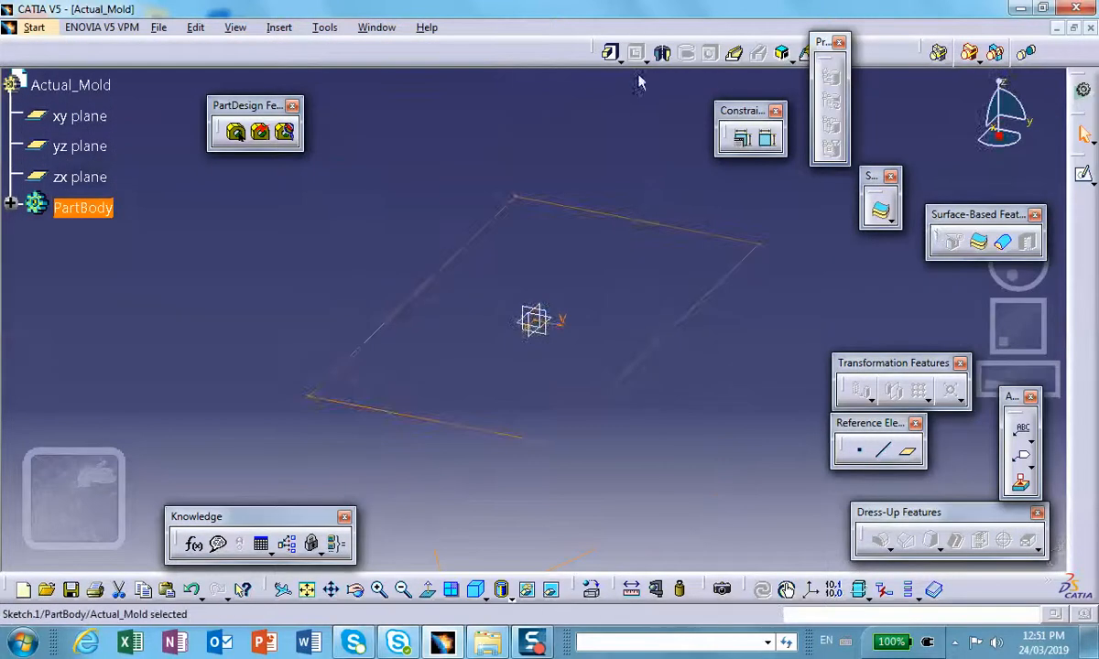
# - Pad the rectangle sketch 3 in in the reversed direction, below the xy plane, to form the mold block
pyautogui.click(611, 53)
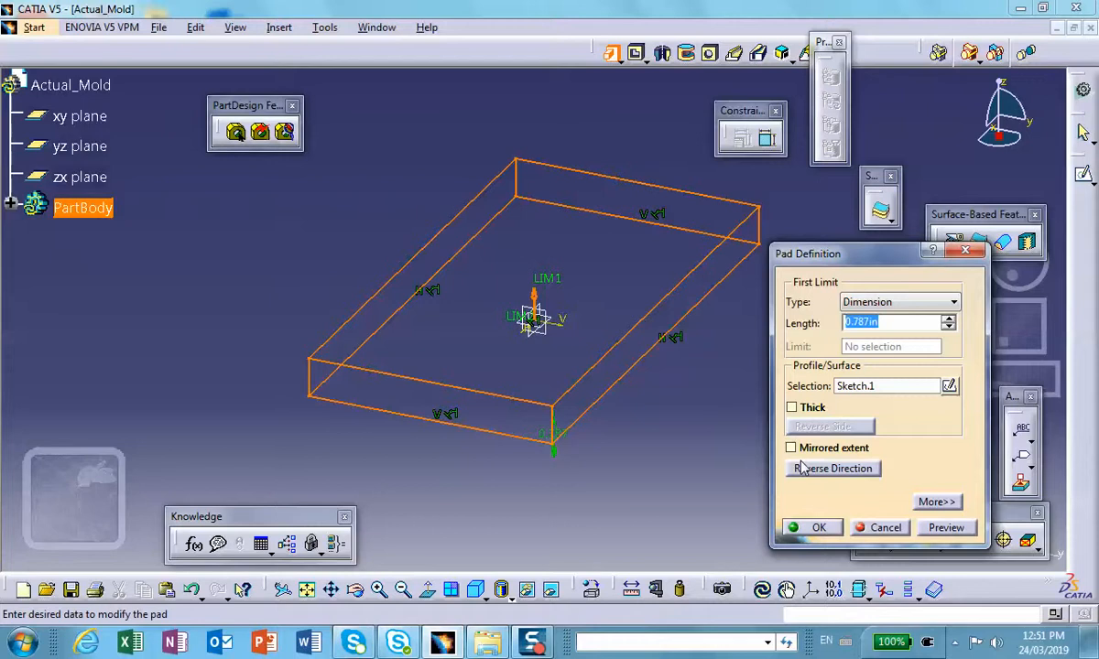
pyautogui.click(798, 470)
pyautogui.doubleClick(912, 327)
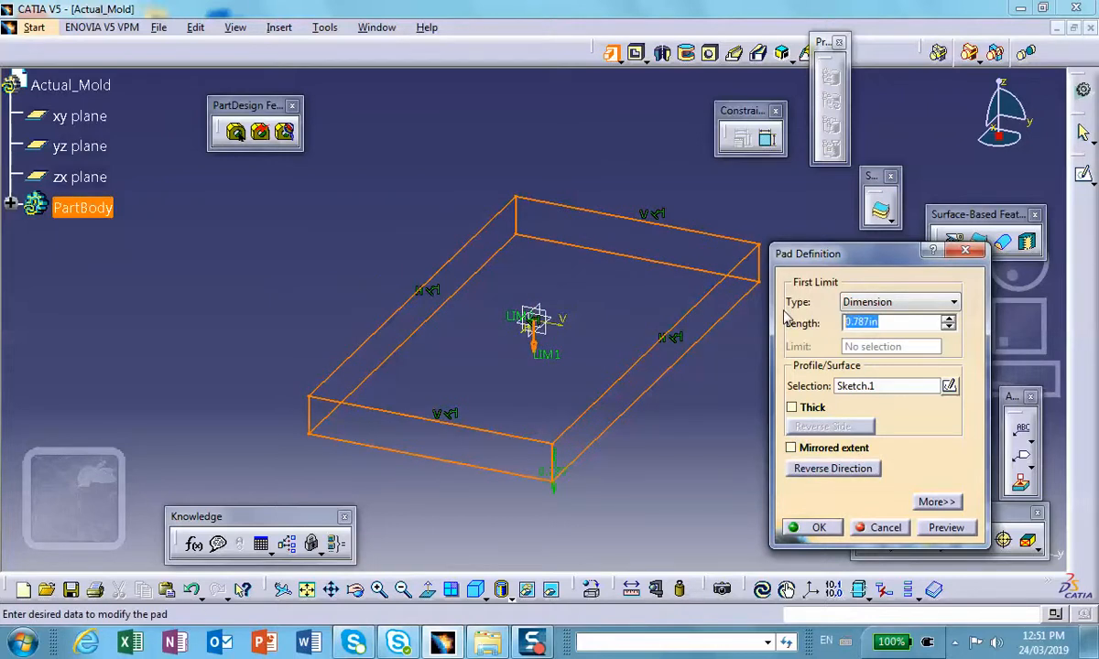
pyautogui.write('3')
pyautogui.click(818, 528)
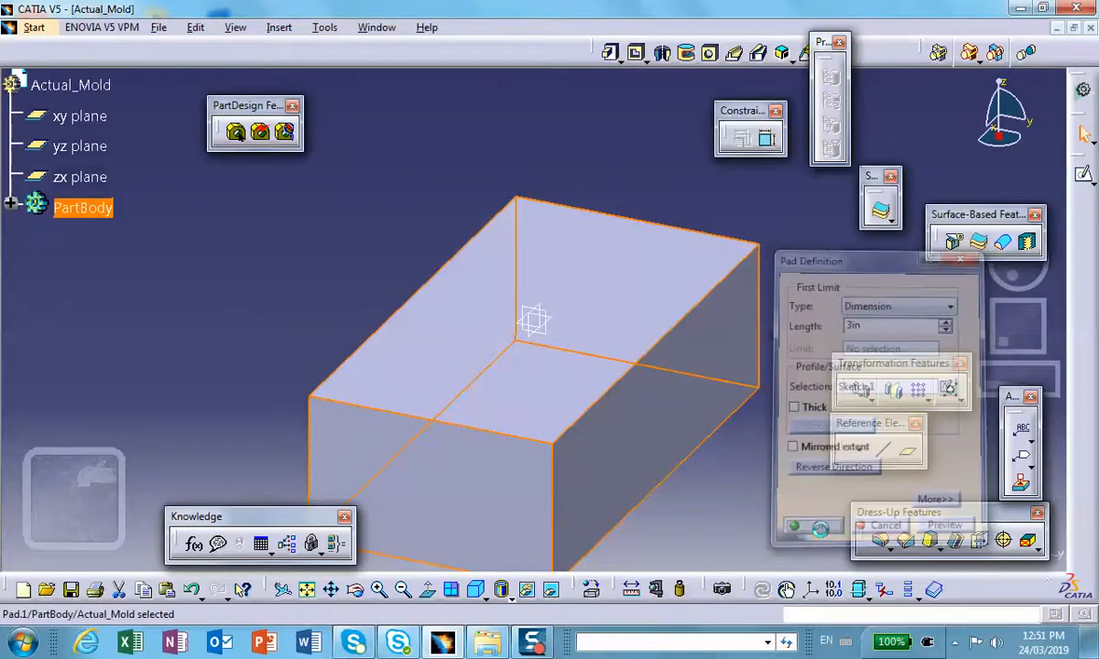
pyautogui.moveTo(738, 434)
pyautogui.mouseDown(button='middle')
pyautogui.moveTo(738, 408)
pyautogui.moveTo(744, 449)
pyautogui.mouseUp(button='middle')
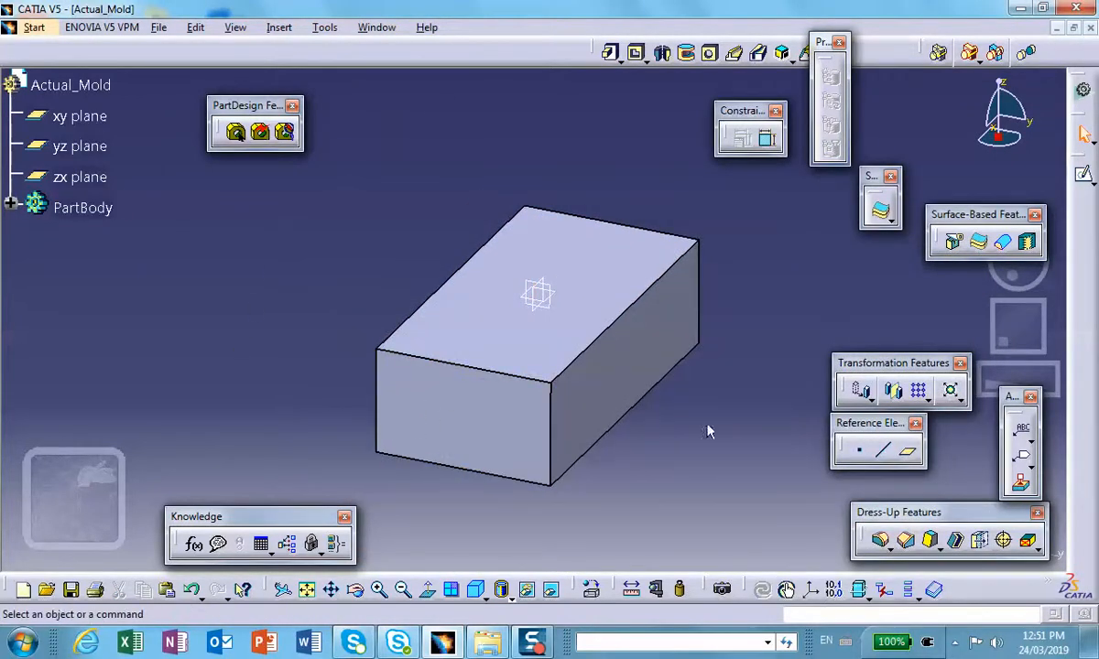
# - Save the new part as Actual_Mold.CATPart in the March_24_Bodies_Boolean folder using Save Management
pyautogui.click(153, 29)
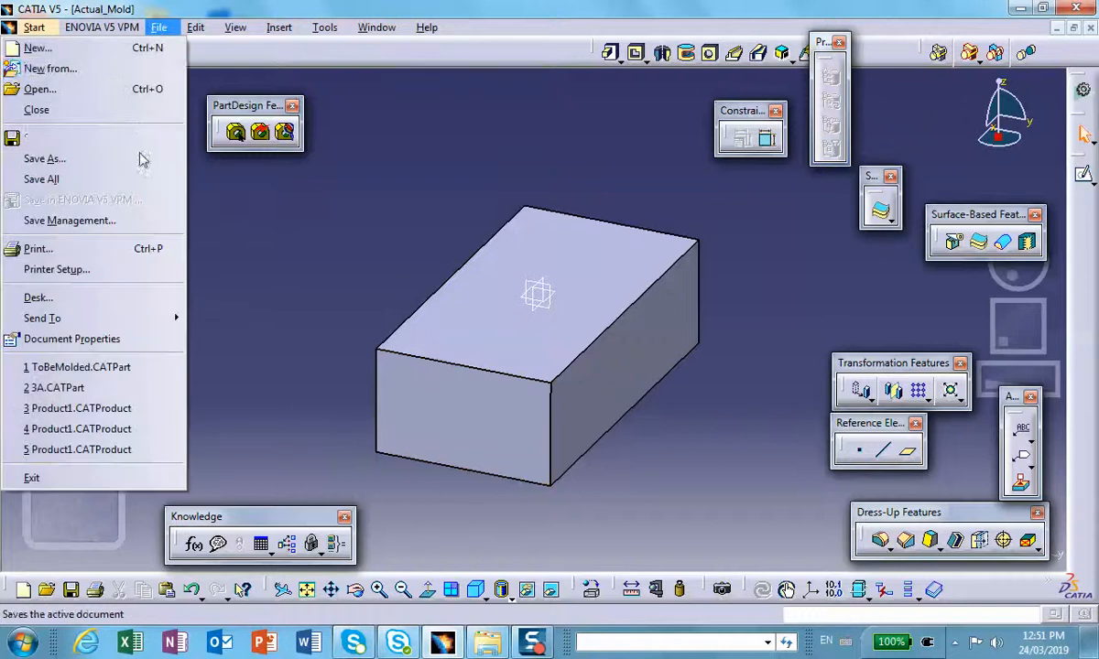
pyautogui.click(73, 218)
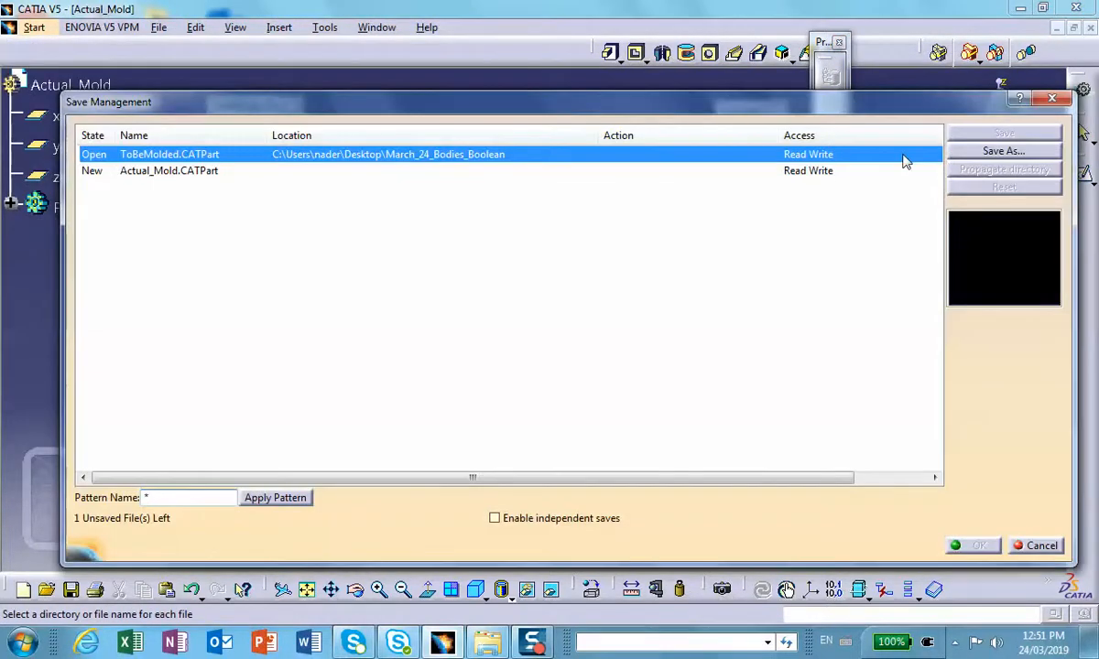
pyautogui.click(144, 170)
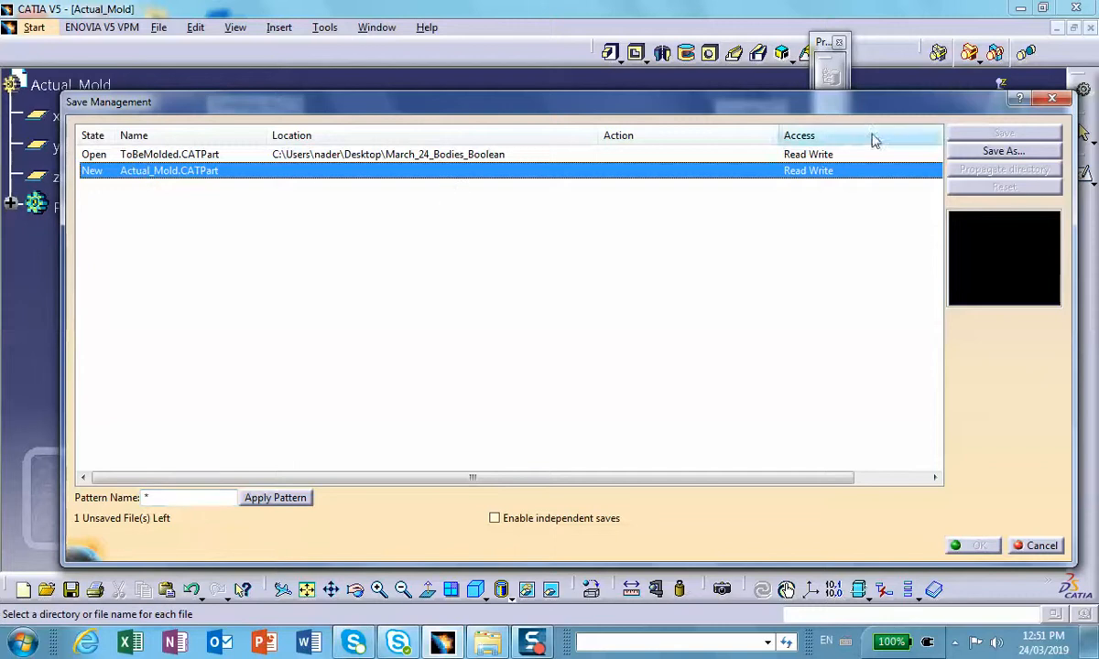
pyautogui.click(988, 154)
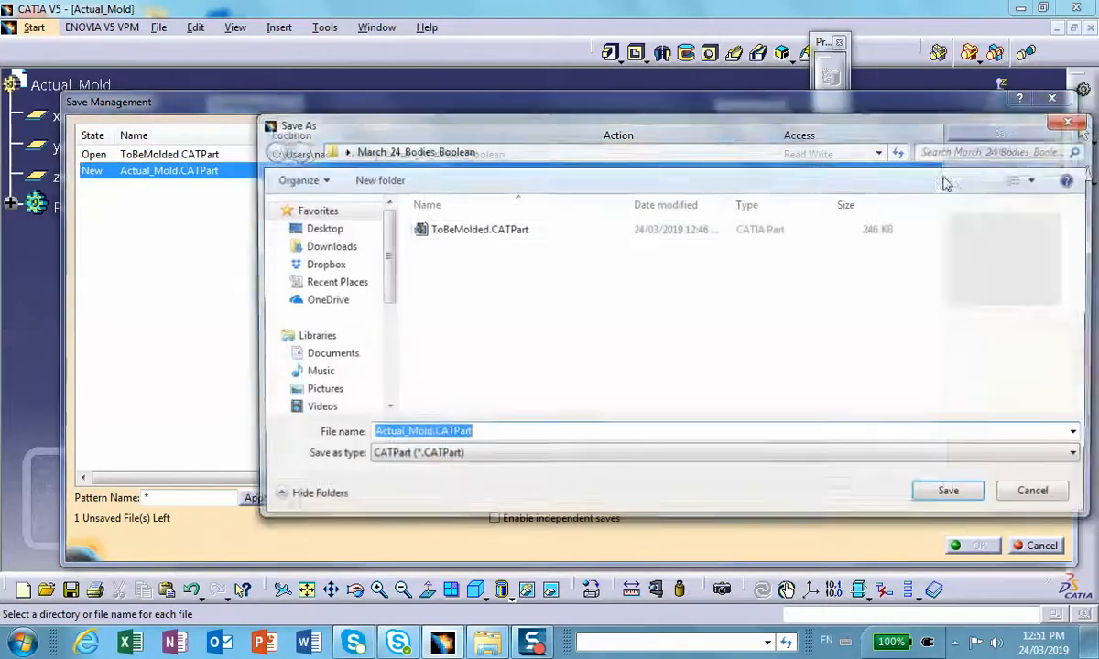
pyautogui.click(954, 493)
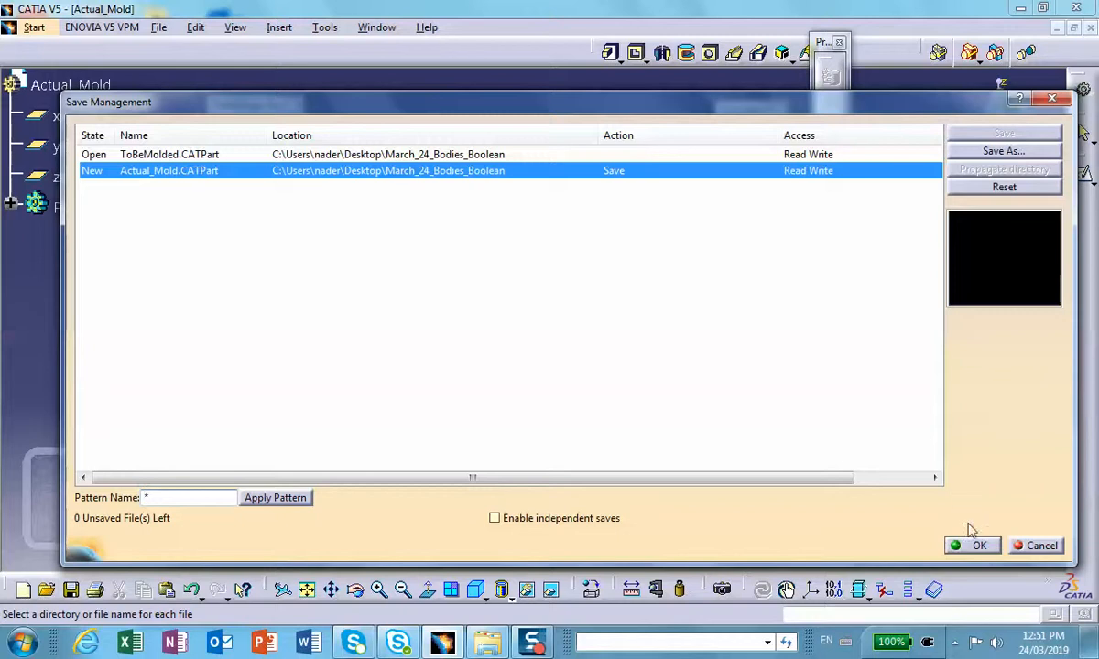
pyautogui.click(976, 547)
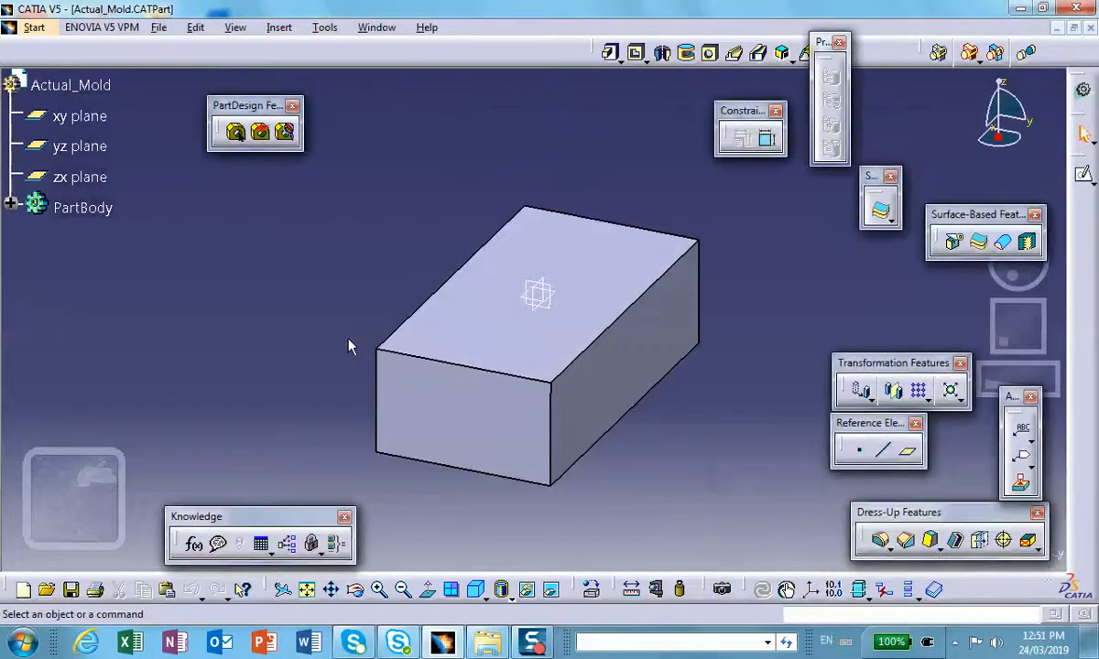
# - Tile the Actual_Mold and ToBeMolded windows vertically, with the whole mold block in view
pyautogui.moveTo(559, 358); pyautogui.dragTo(461, 370, button='middle')
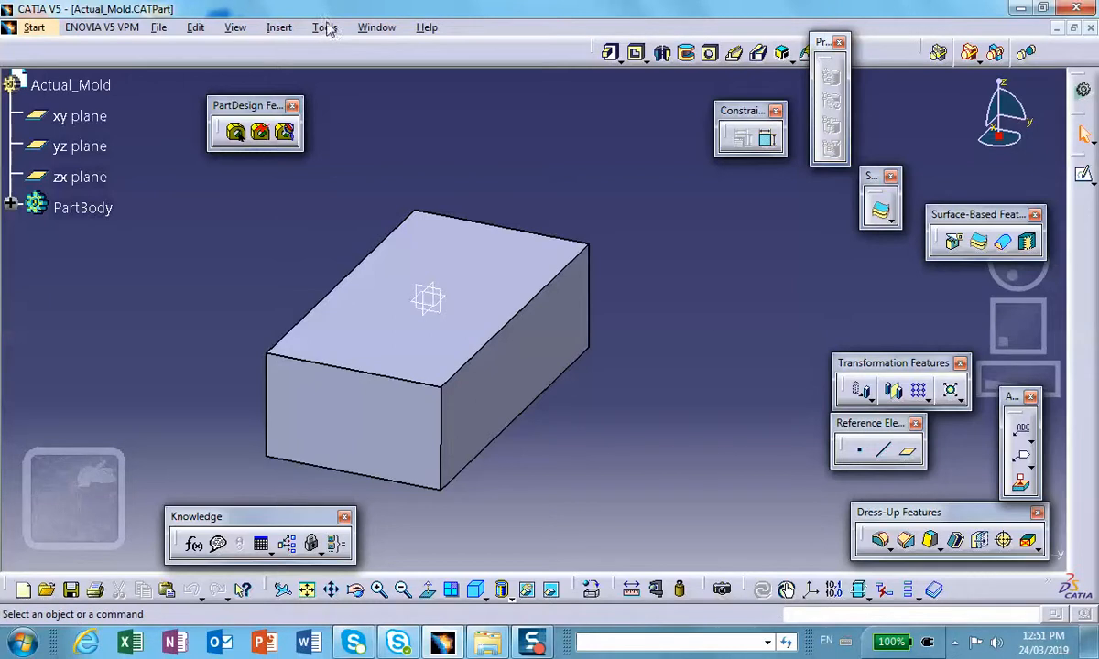
pyautogui.click(379, 28)
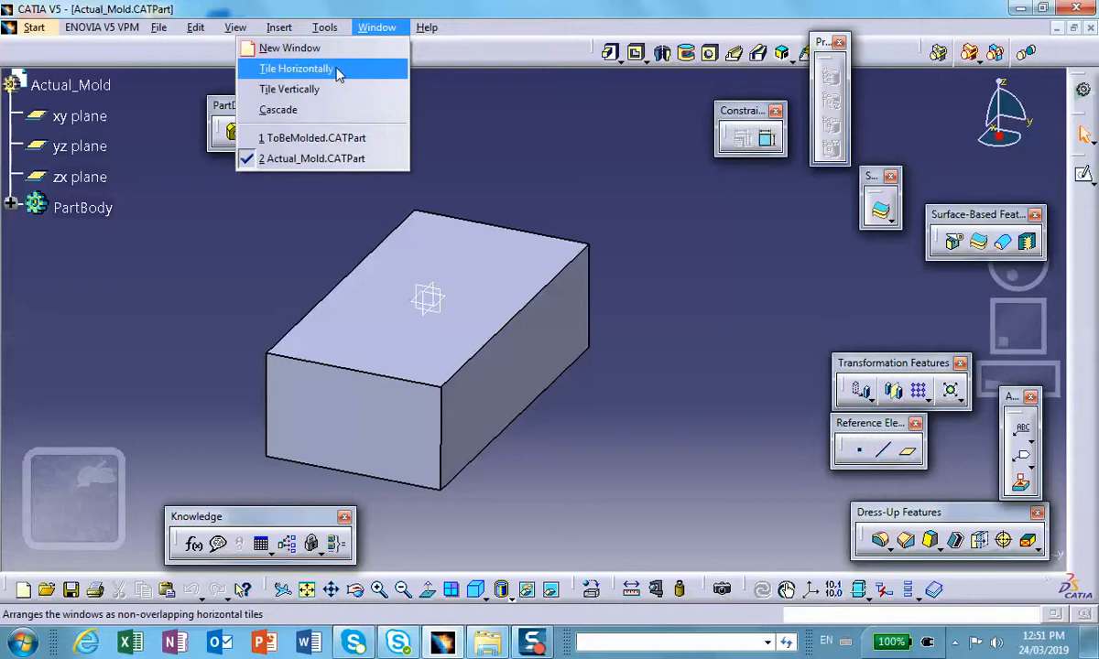
pyautogui.click(339, 90)
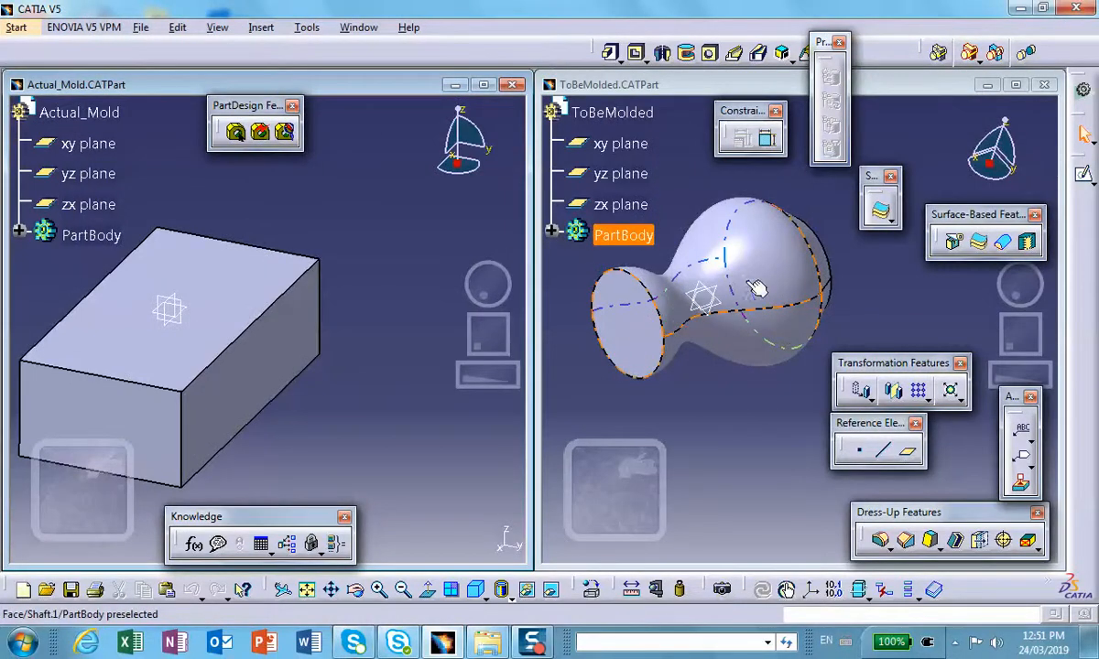
pyautogui.moveTo(171, 306); pyautogui.dragTo(275, 256, button='middle')
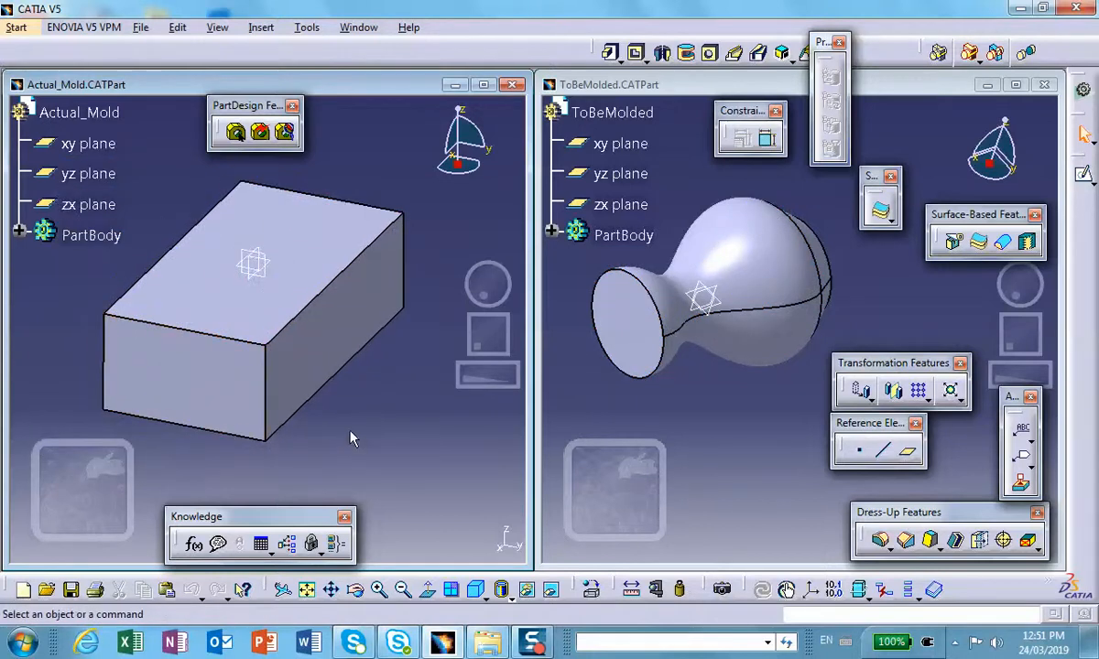
# - Copy the PartBody of ToBeMolded and paste it into the Actual_Mold part with Paste Special, As Result With Link
pyautogui.rightClick(628, 237)
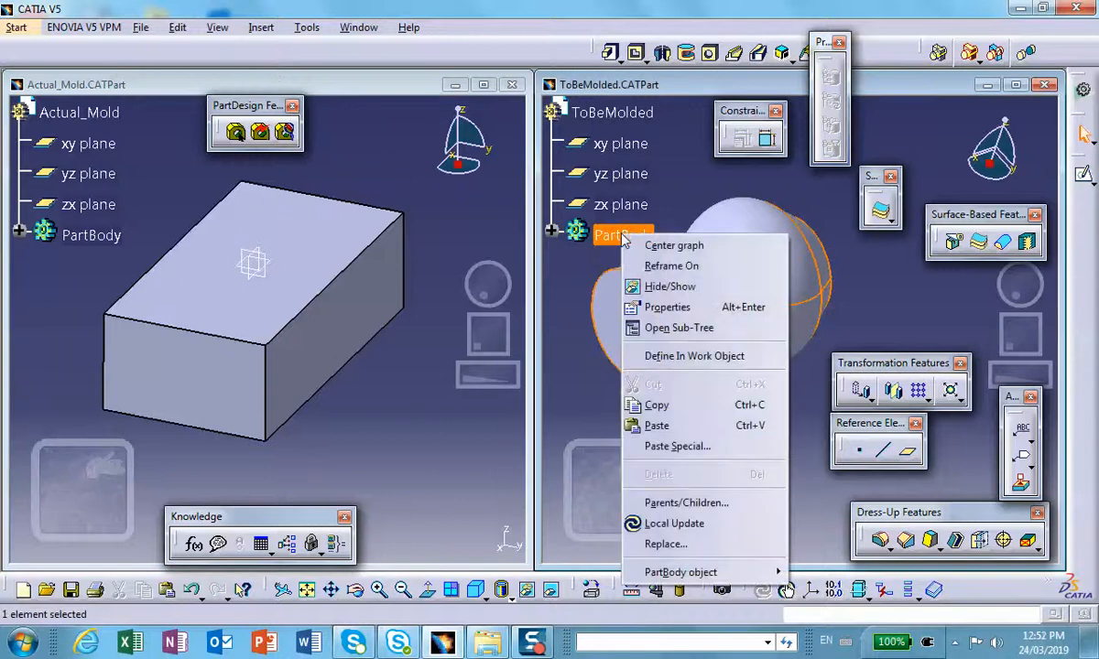
pyautogui.click(656, 405)
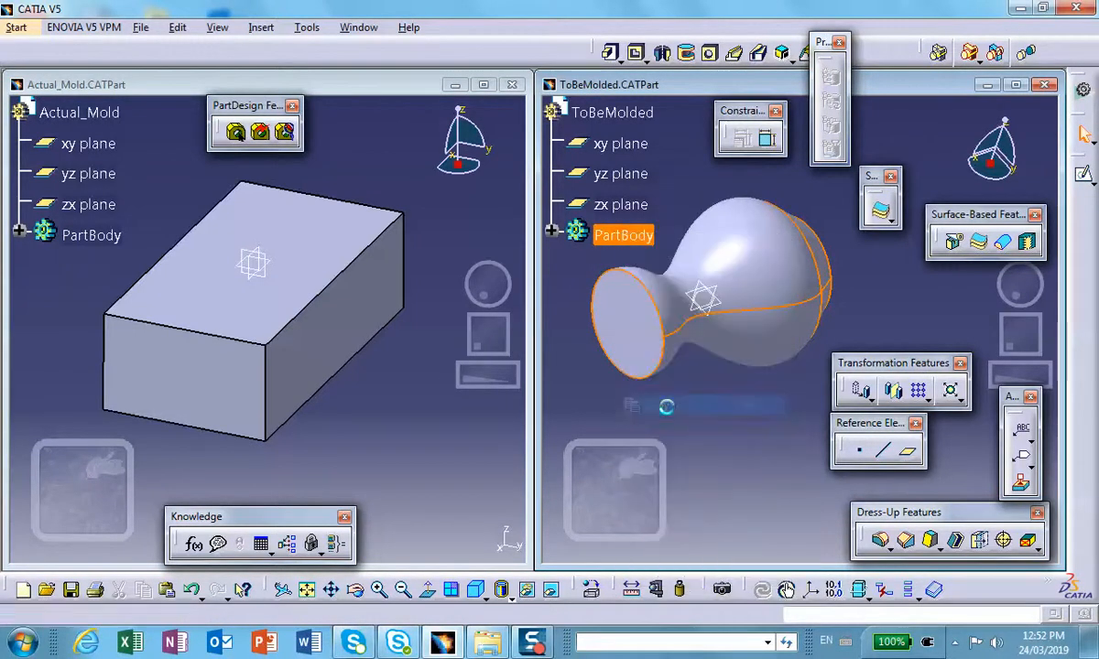
pyautogui.click(343, 135)
pyautogui.click(69, 112)
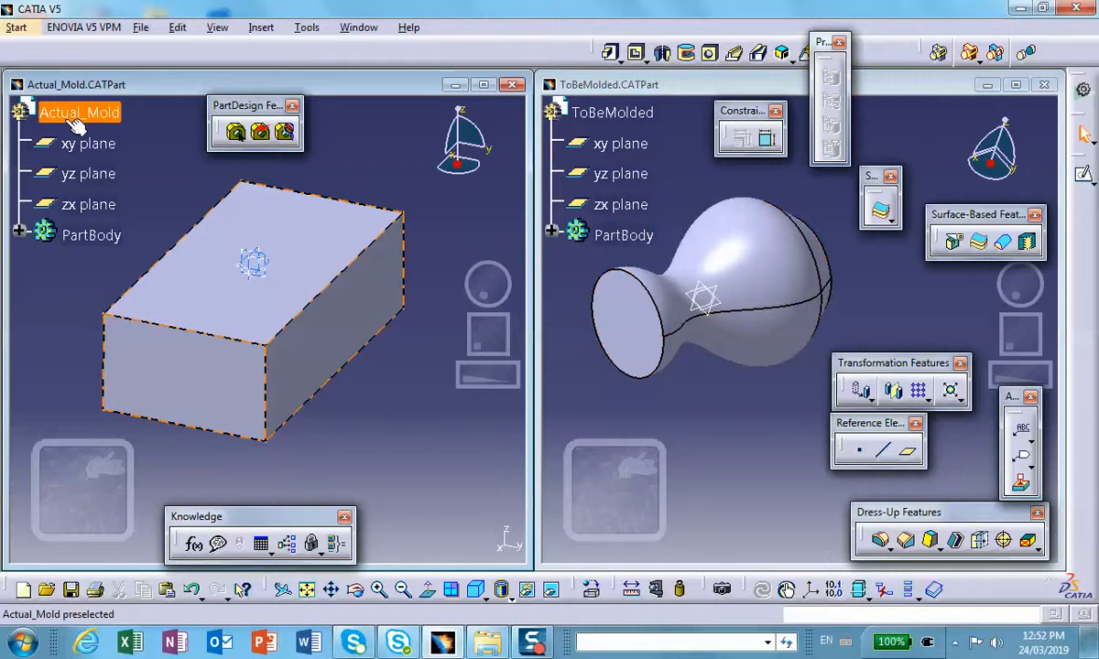
pyautogui.rightClick(73, 116)
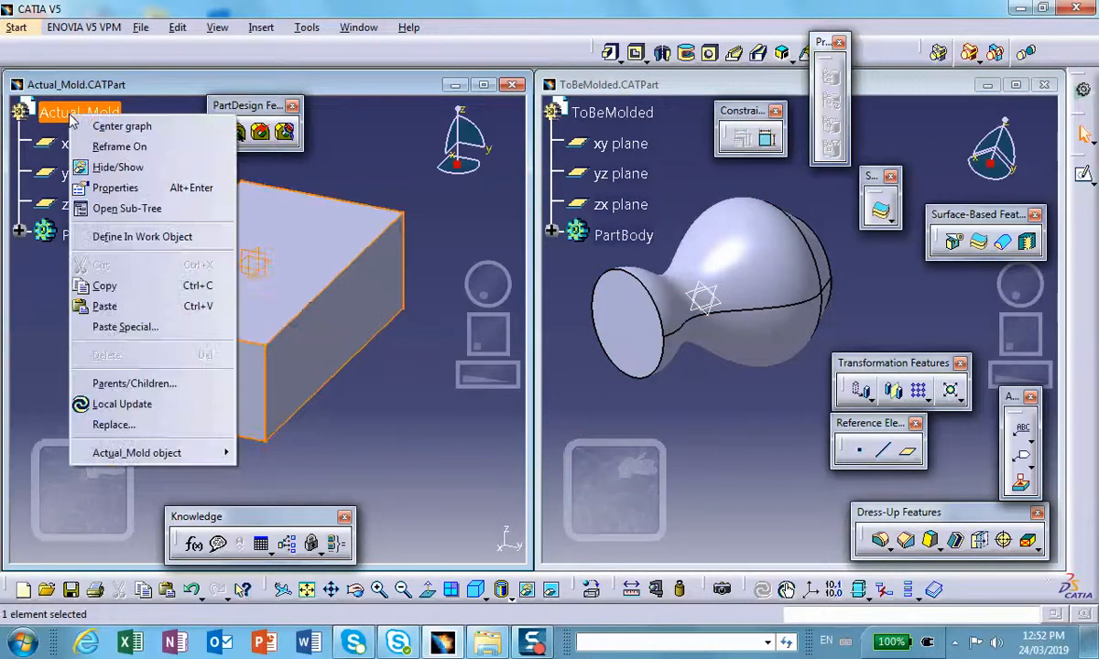
pyautogui.click(98, 330)
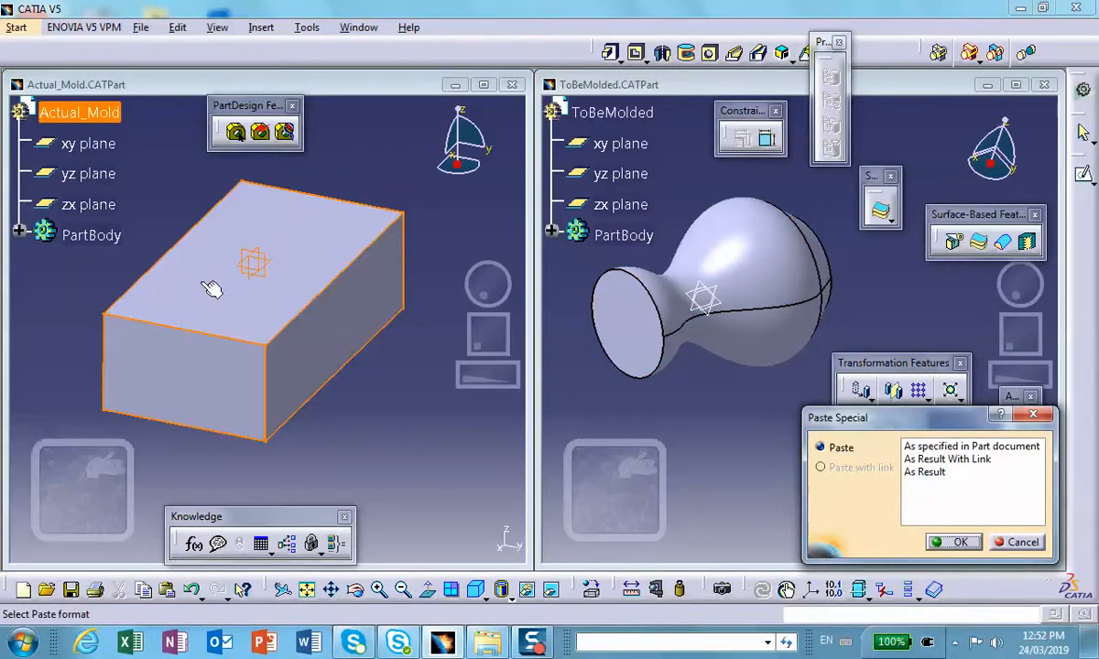
pyautogui.click(923, 460)
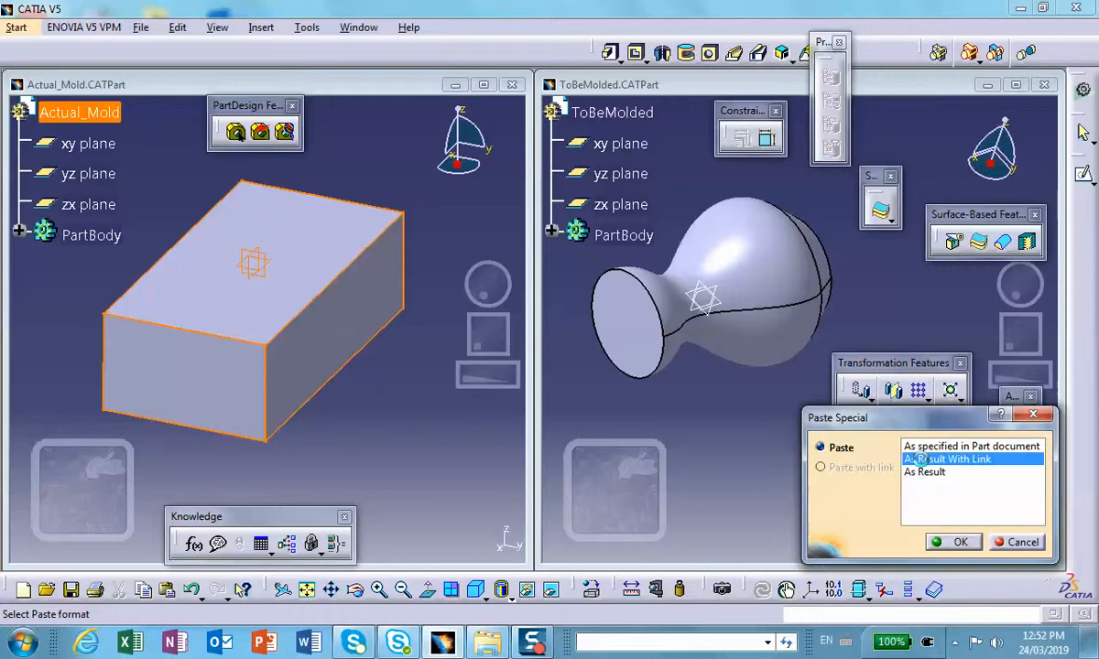
pyautogui.click(957, 543)
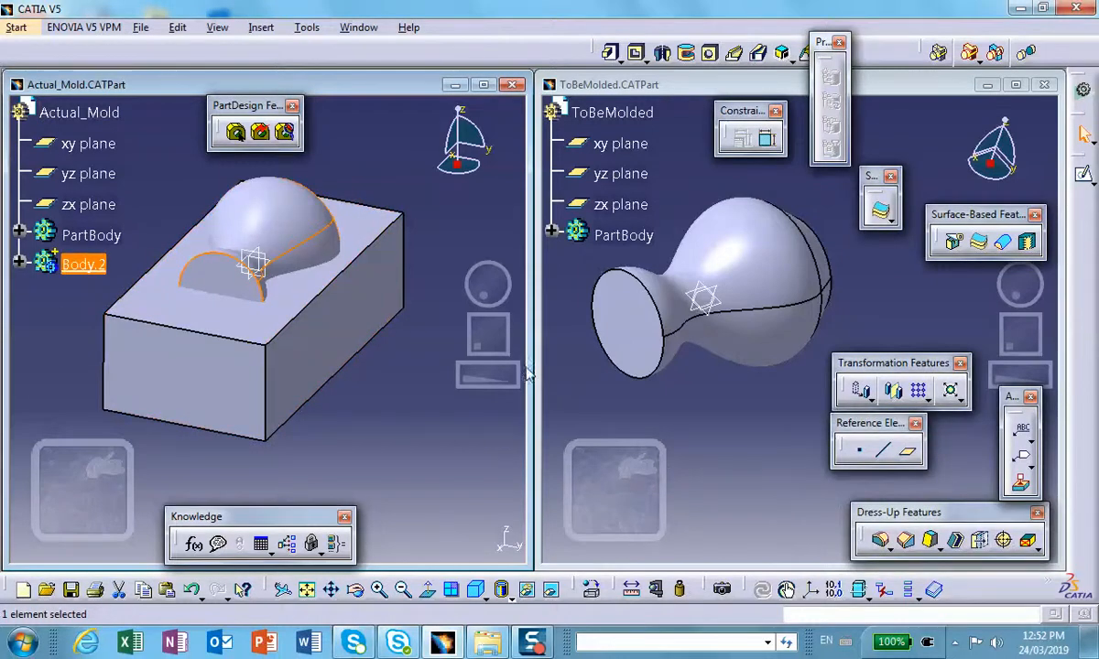
# - Close the ToBeMolded document, maximize the Actual_Mold window and inspect the pasted body on the block from several angles
pyautogui.click(1044, 86)
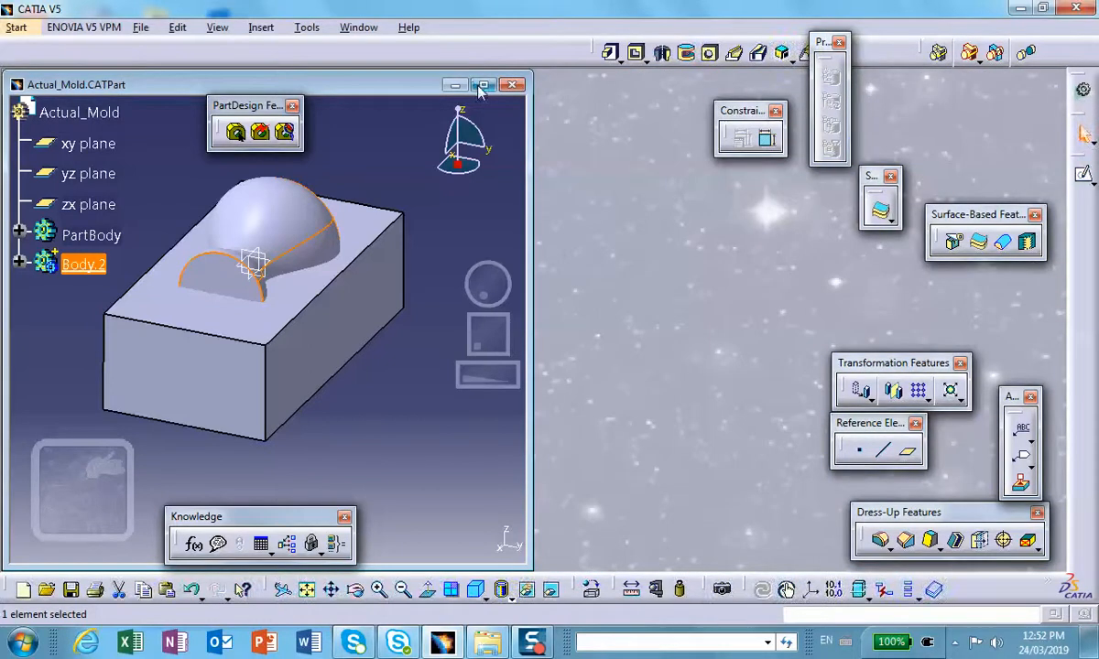
pyautogui.click(483, 89)
pyautogui.moveTo(673, 314); pyautogui.dragTo(540, 317, button='middle')
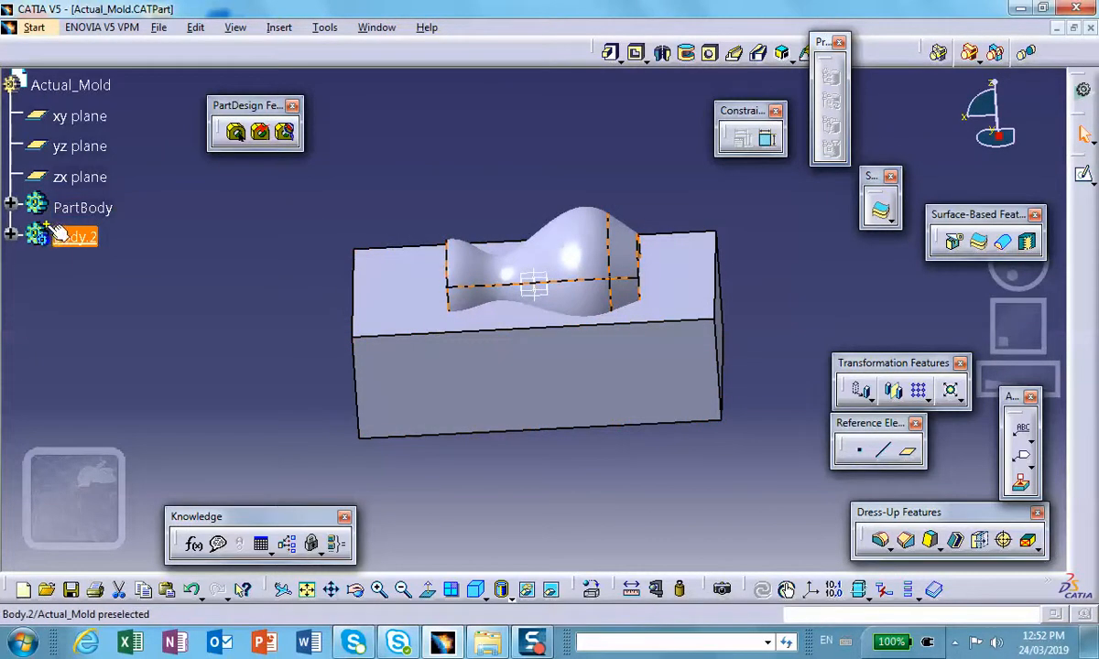
pyautogui.moveTo(112, 275); pyautogui.dragTo(343, 361, button='middle')
pyautogui.moveTo(225, 271); pyautogui.dragTo(209, 258, button='middle')
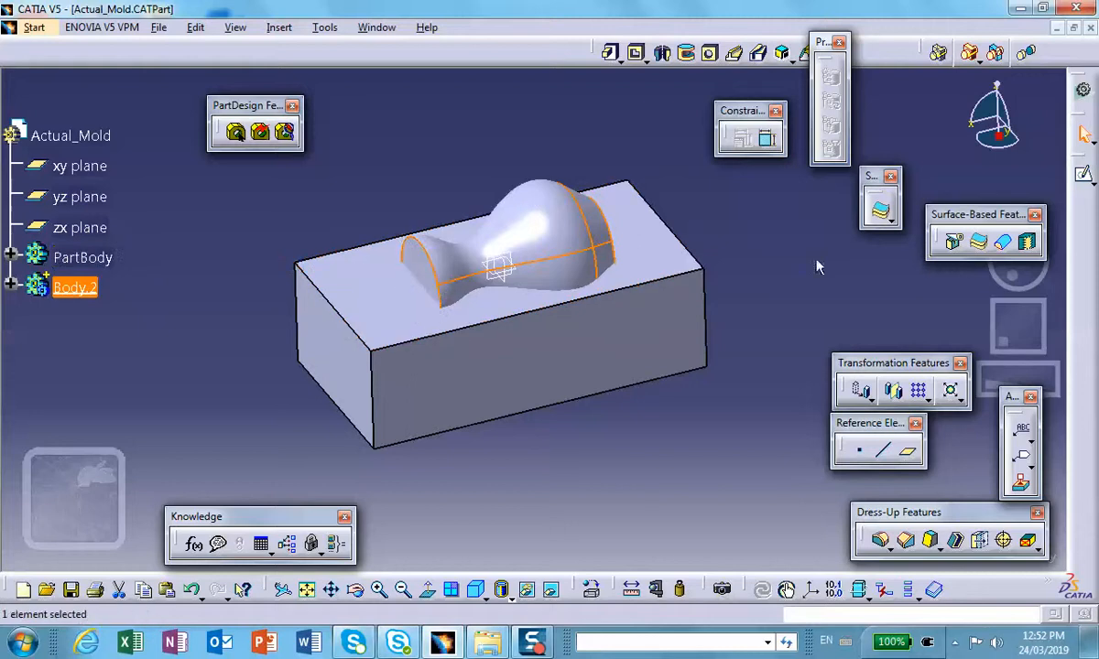
pyautogui.moveTo(770, 246); pyautogui.dragTo(719, 373, button='middle')
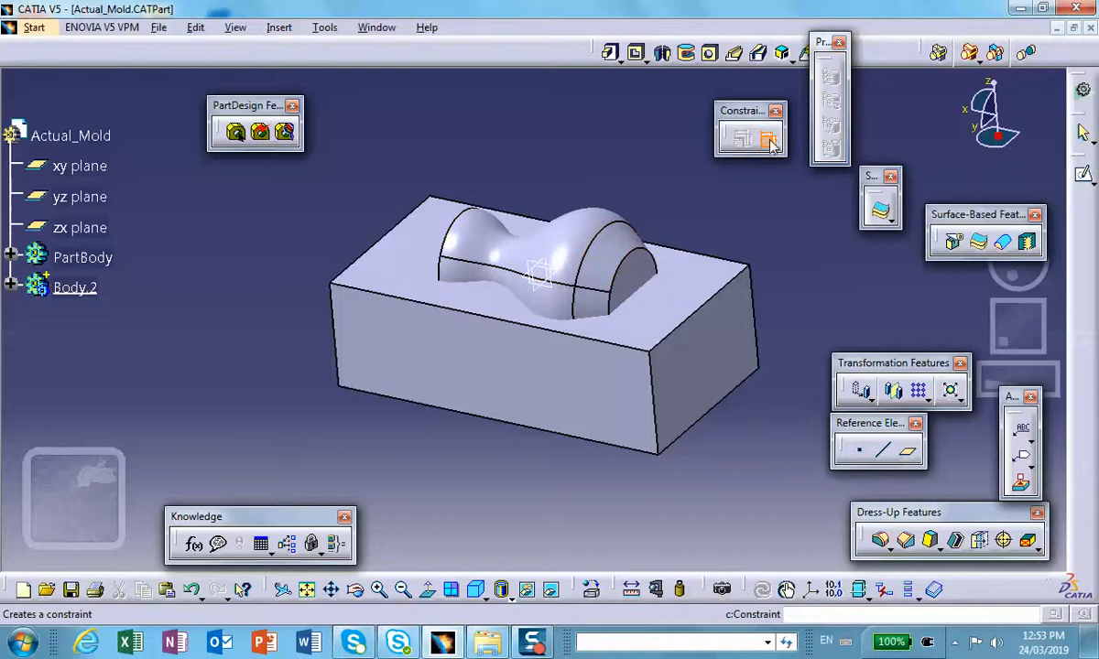
# - Constrain the distance between the pasted body's flat circular end face and the nearby end face of the block to 2.5 in
pyautogui.click(769, 140)
pyautogui.click(653, 291)
pyautogui.click(737, 343)
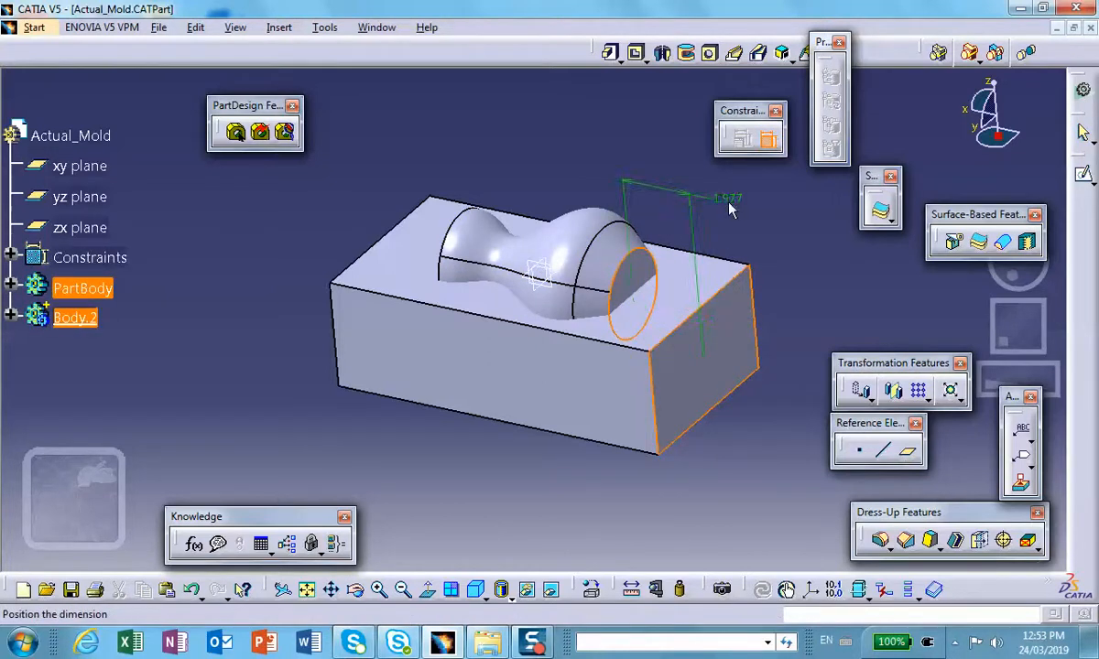
pyautogui.click(730, 209)
pyautogui.doubleClick(730, 203)
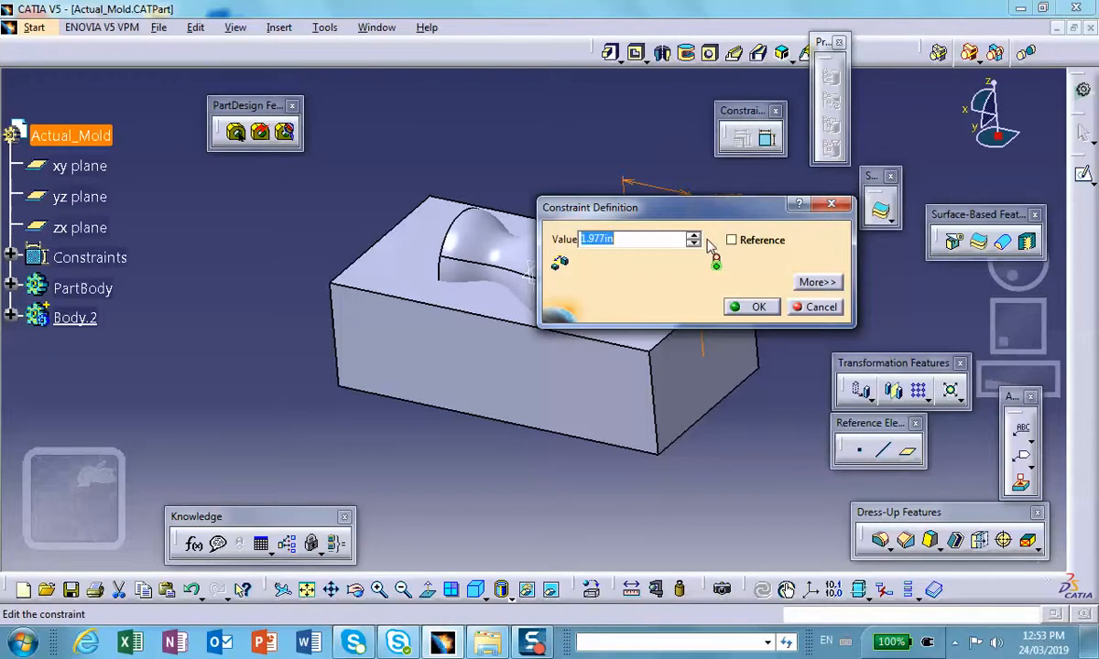
pyautogui.write('2')
pyautogui.click(751, 306)
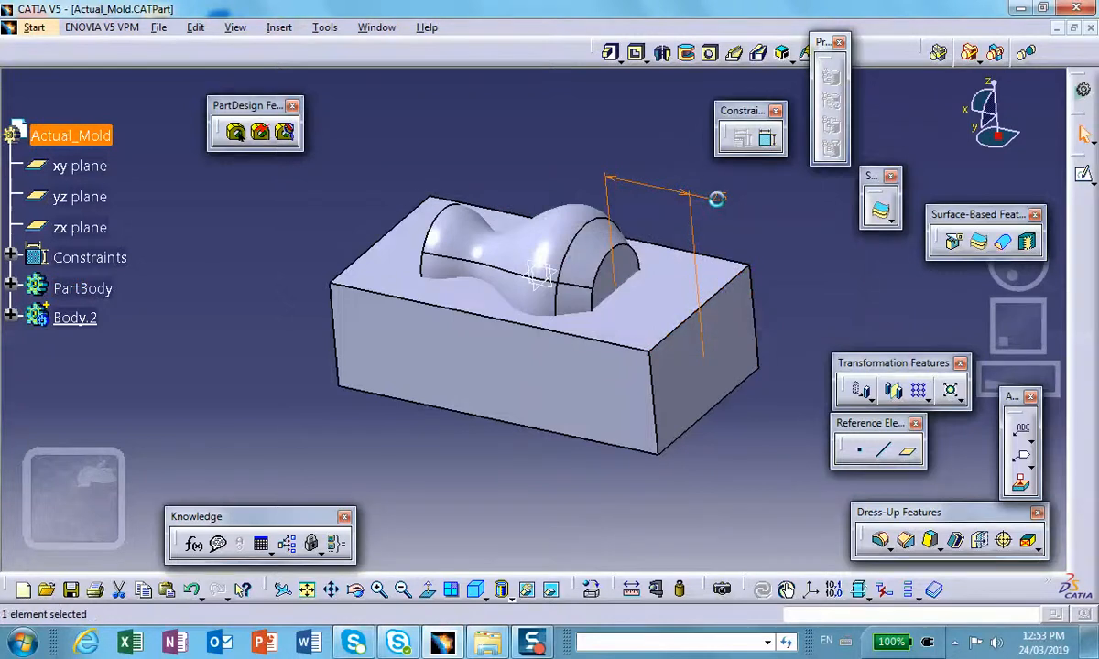
# - Set the distance constraint between the pasted body's end face and the block's end face to 1 in
pyautogui.doubleClick(715, 198)
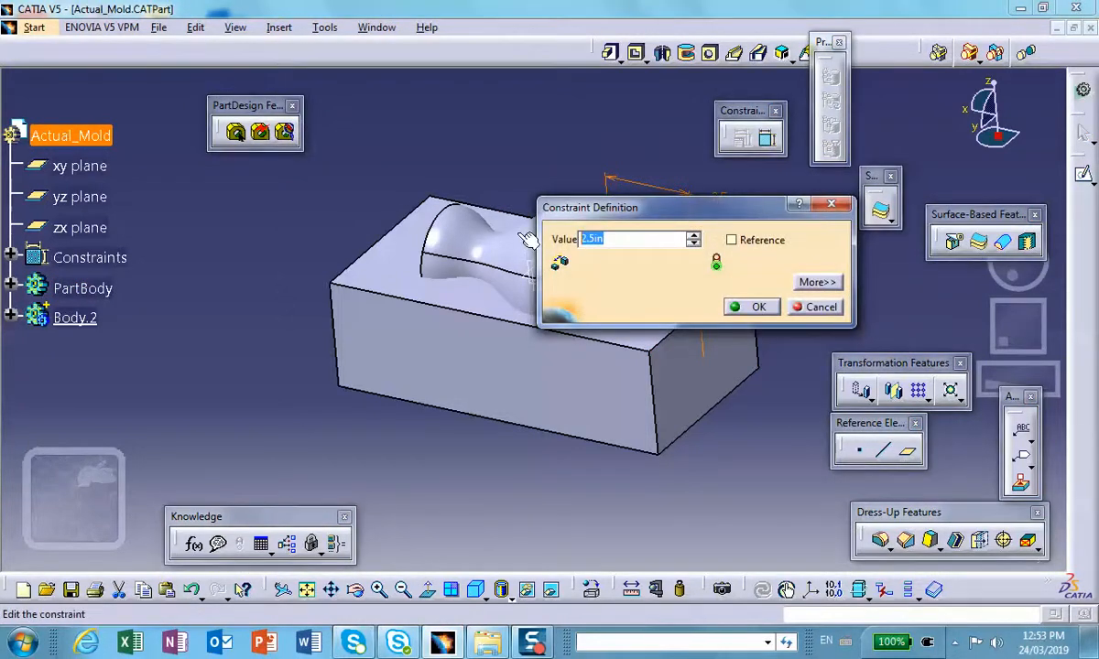
pyautogui.write('1')
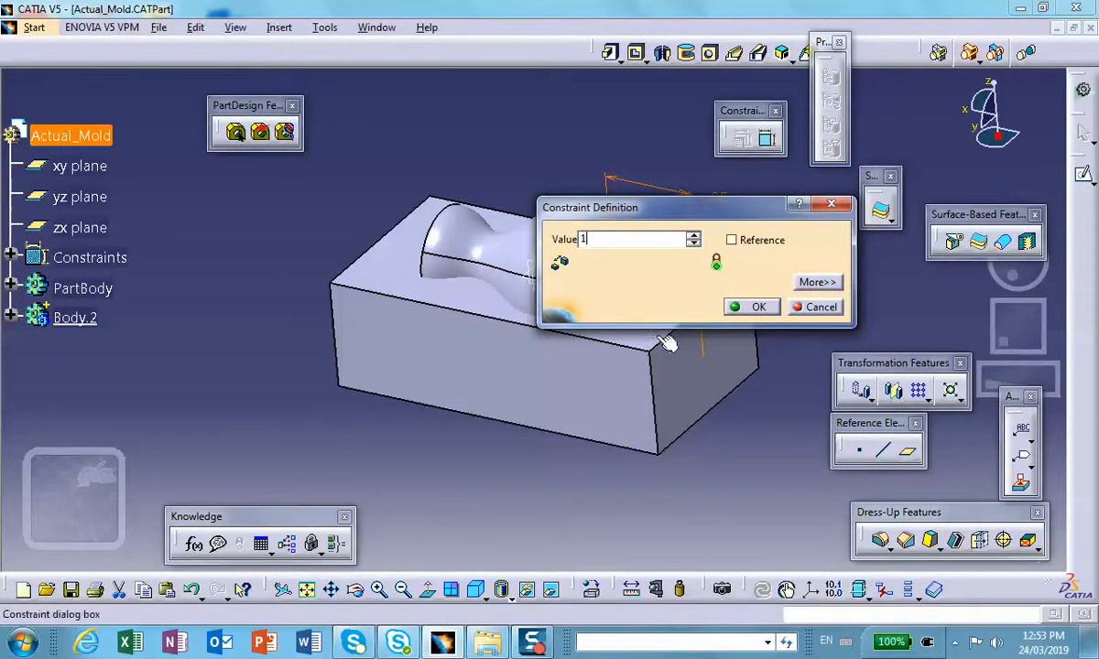
pyautogui.click(749, 307)
pyautogui.click(784, 277)
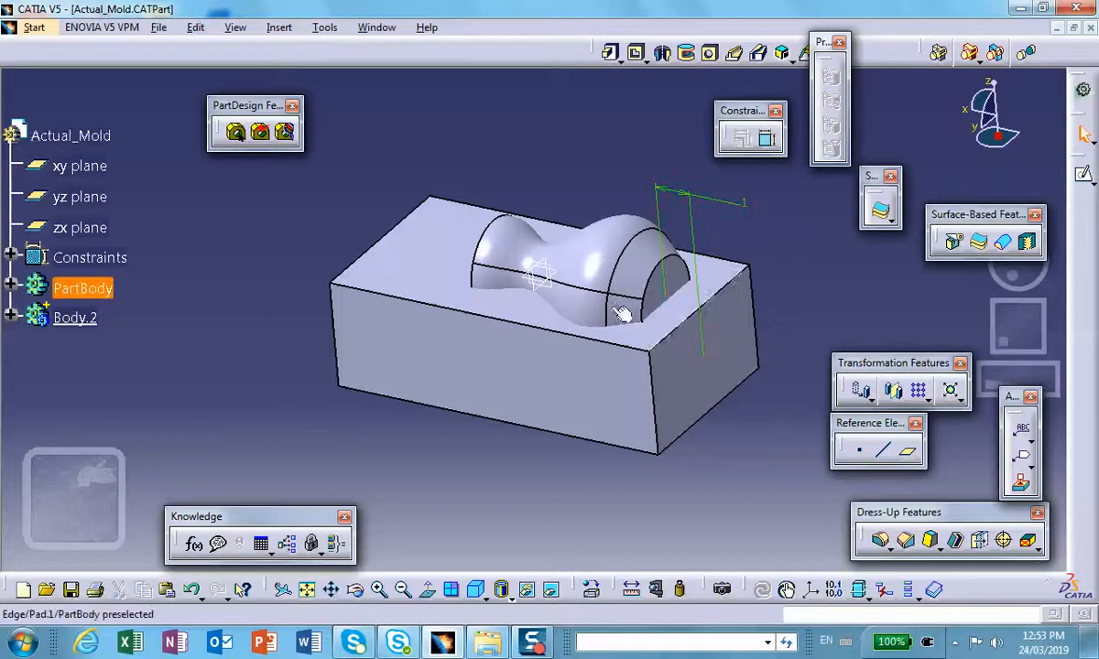
# - Float the Boolean Operations commands beside the model, with the Add and Remove variants separated out as their own group
pyautogui.moveTo(362, 314); pyautogui.dragTo(412, 360, button='middle')
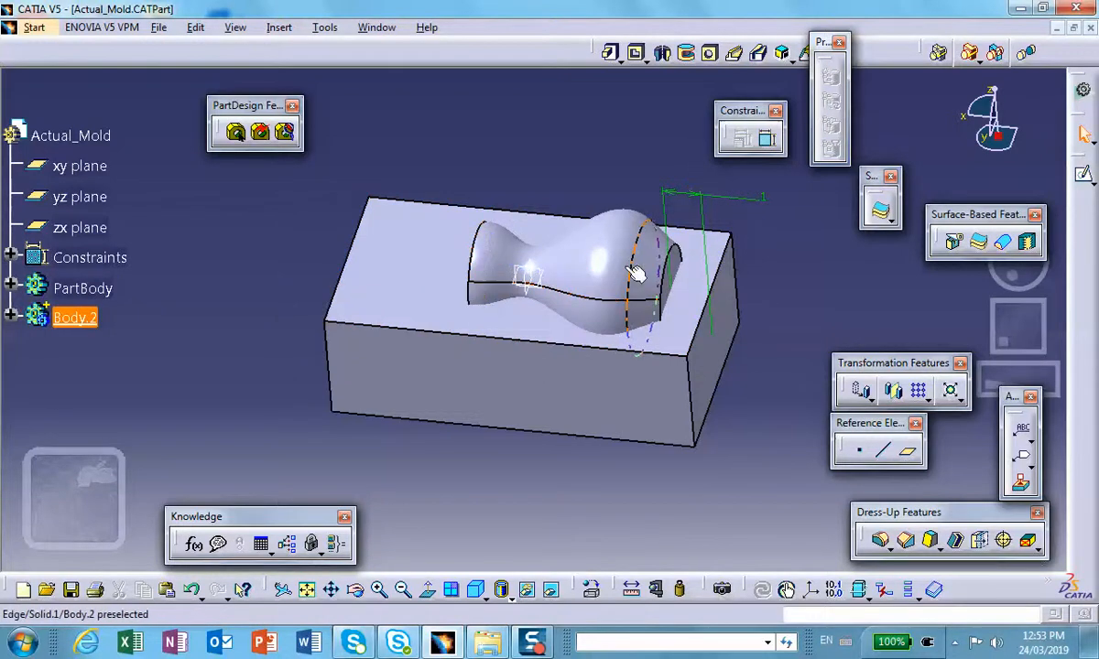
pyautogui.moveTo(539, 364); pyautogui.dragTo(330, 229, button='middle')
pyautogui.moveTo(378, 176); pyautogui.dragTo(377, 176, button='middle')
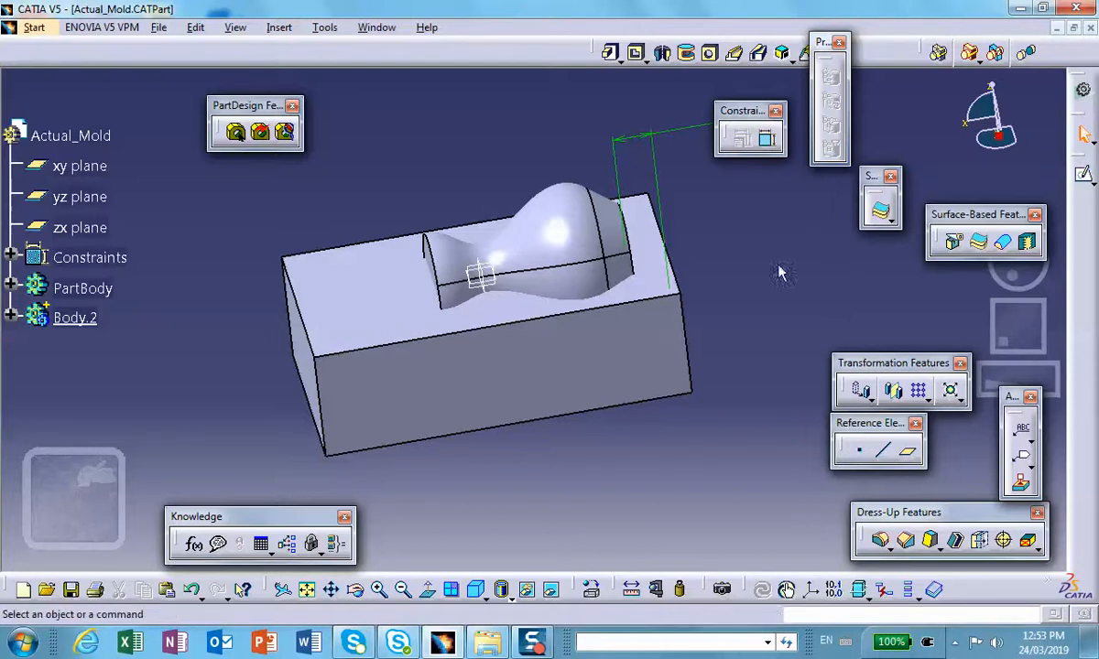
pyautogui.moveTo(923, 55); pyautogui.dragTo(396, 149)
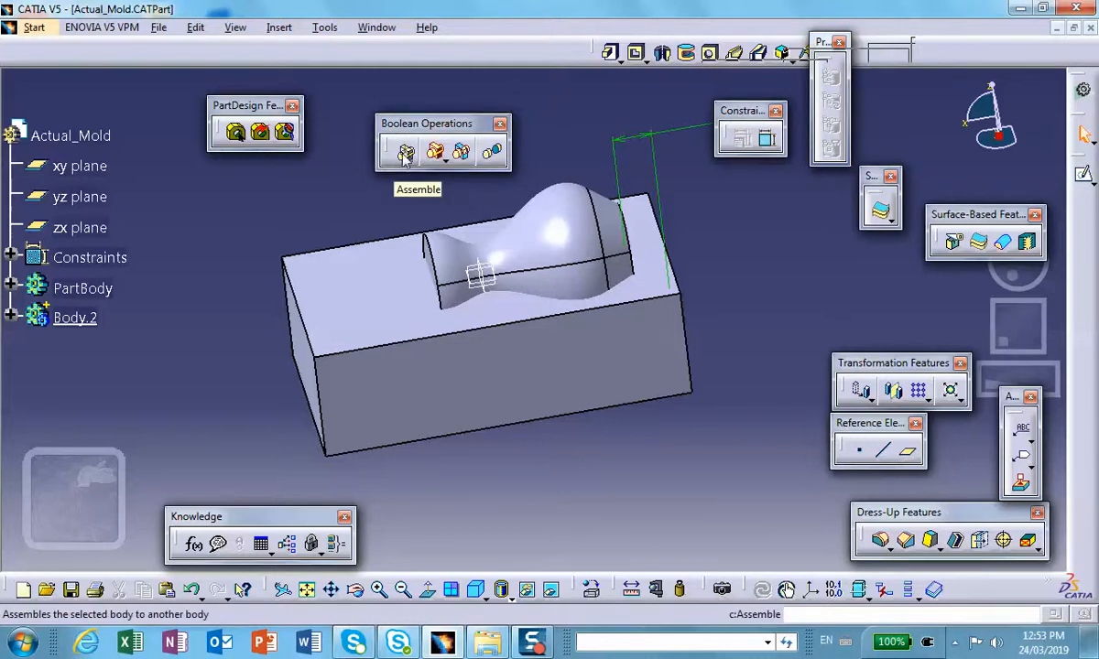
pyautogui.click(52, 314)
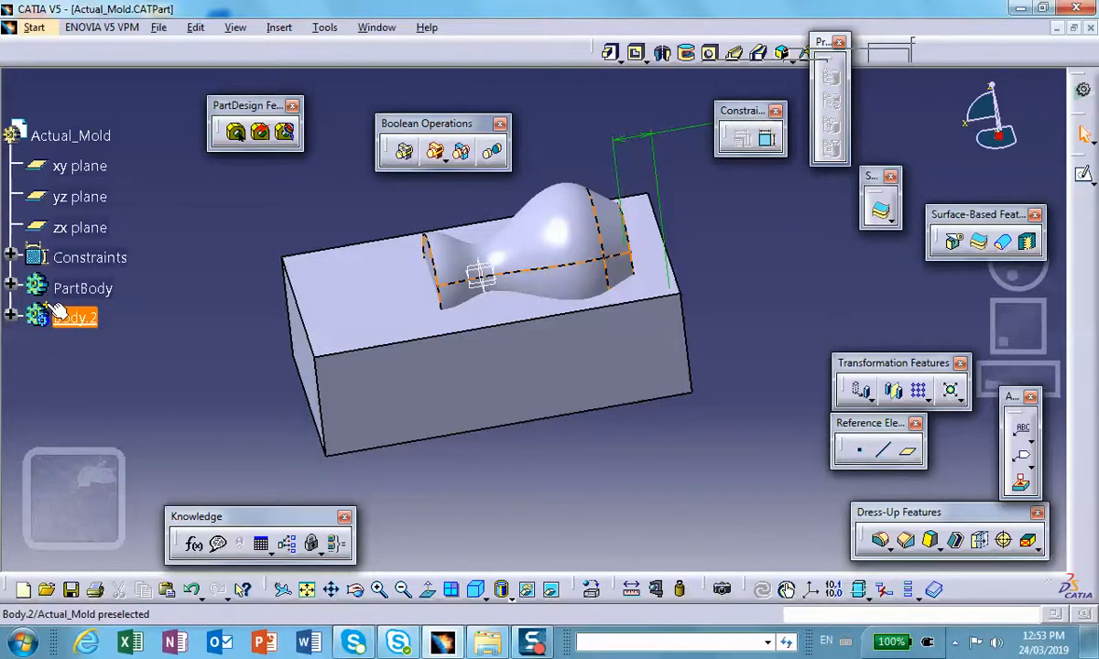
pyautogui.click(446, 161)
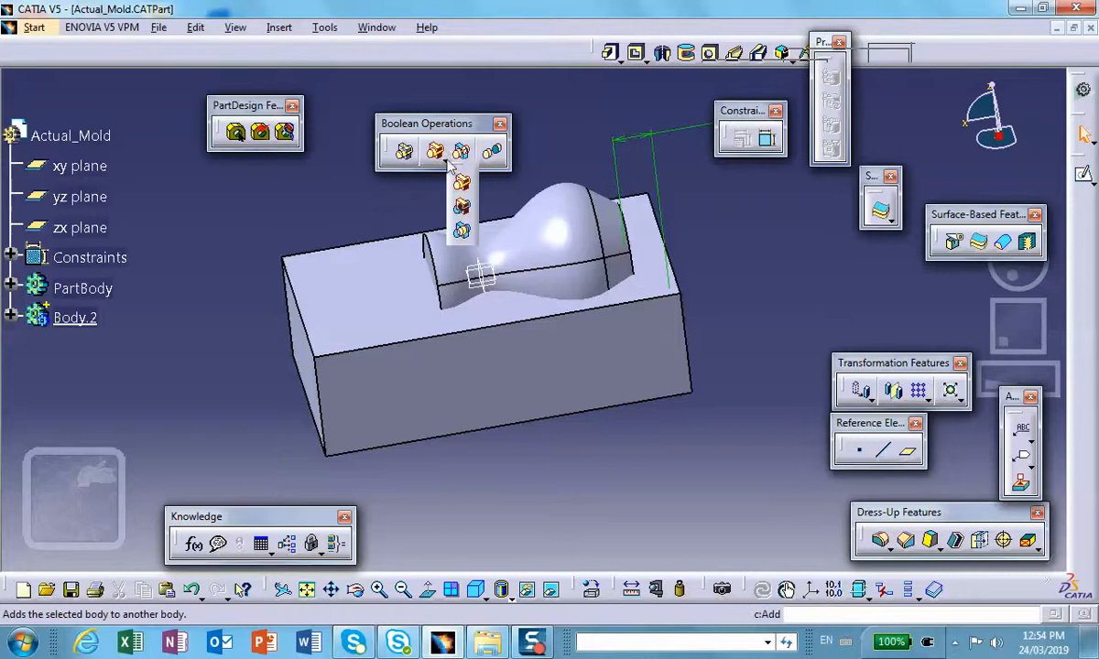
pyautogui.moveTo(459, 174); pyautogui.dragTo(275, 187)
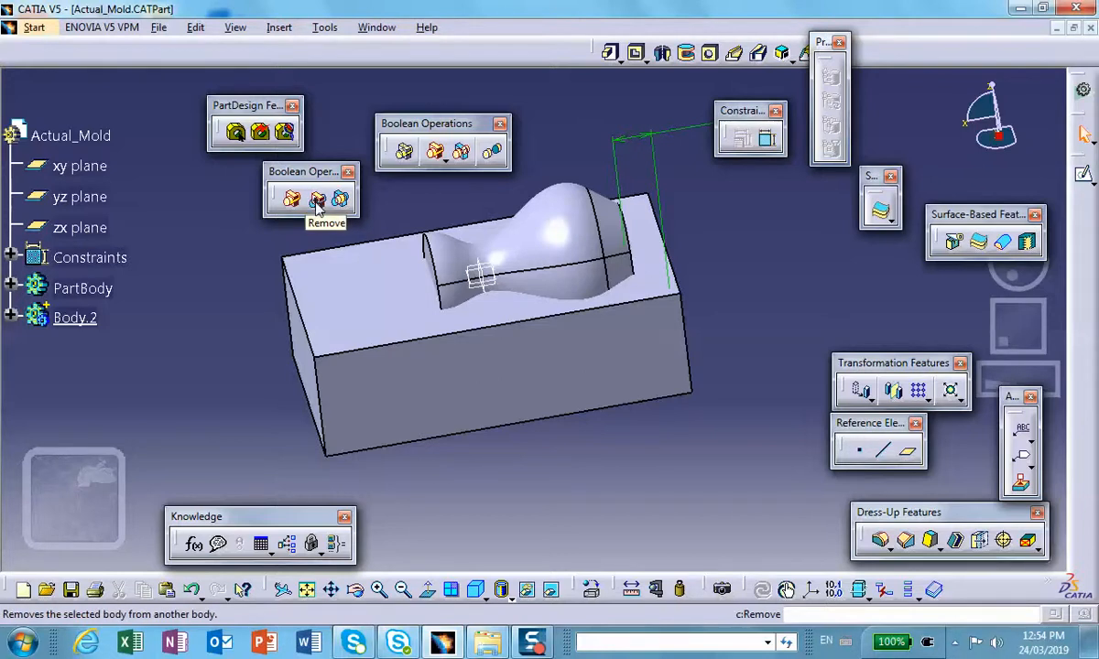
# - Subtract Body.2 from PartBody with the Boolean Remove operation, previewing the cavity before accepting it
pyautogui.click(317, 200)
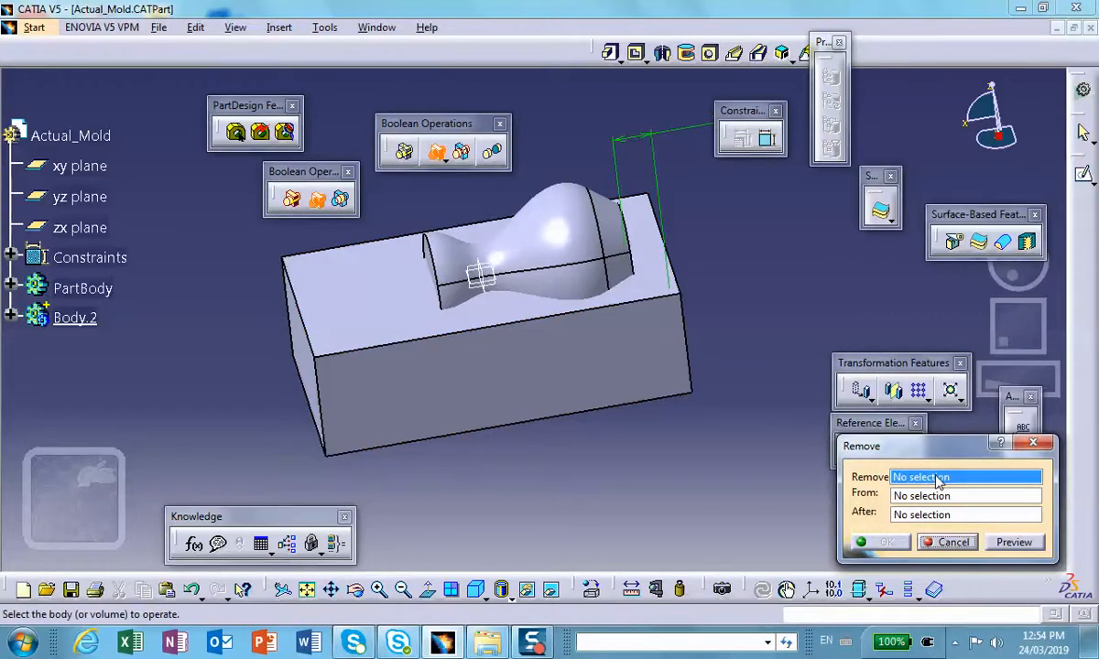
pyautogui.click(73, 288)
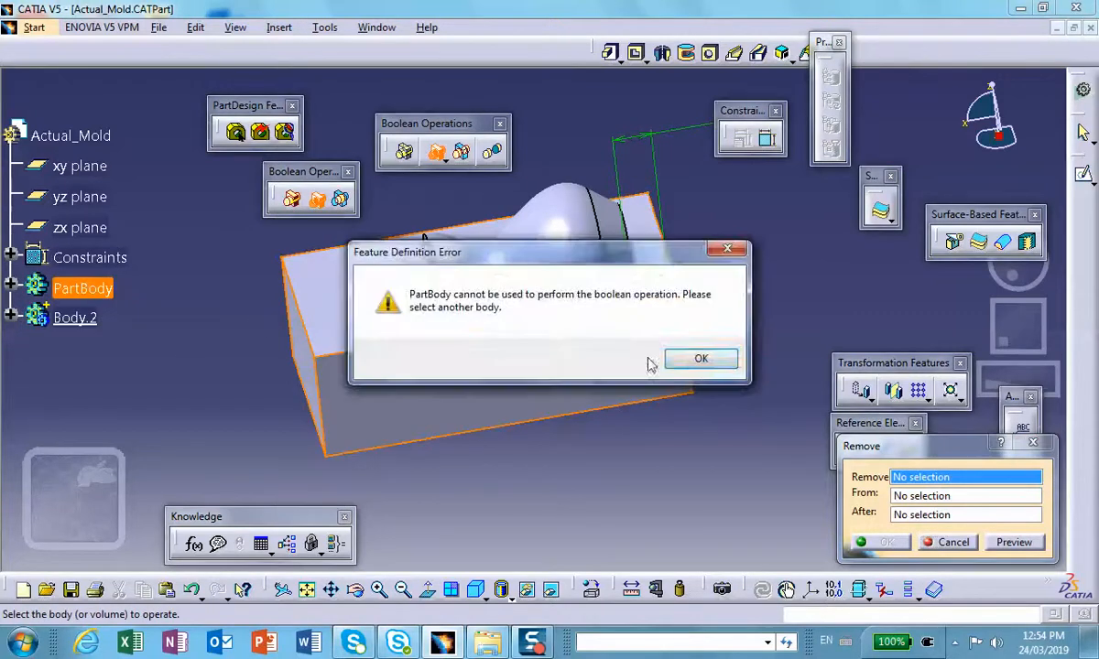
pyautogui.click(697, 358)
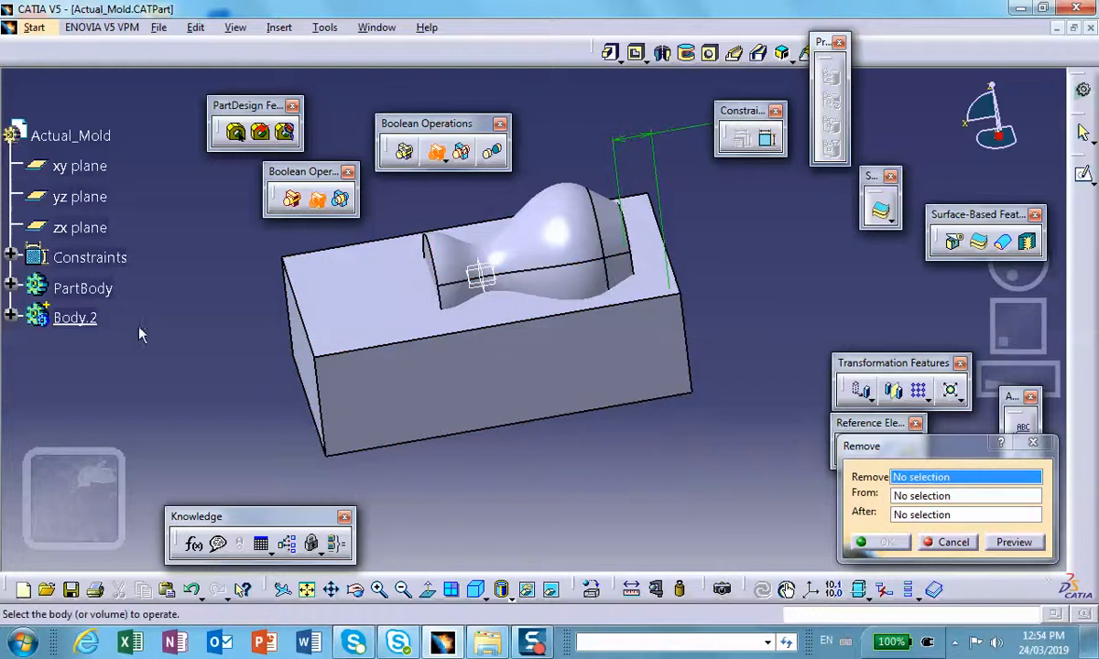
pyautogui.click(75, 317)
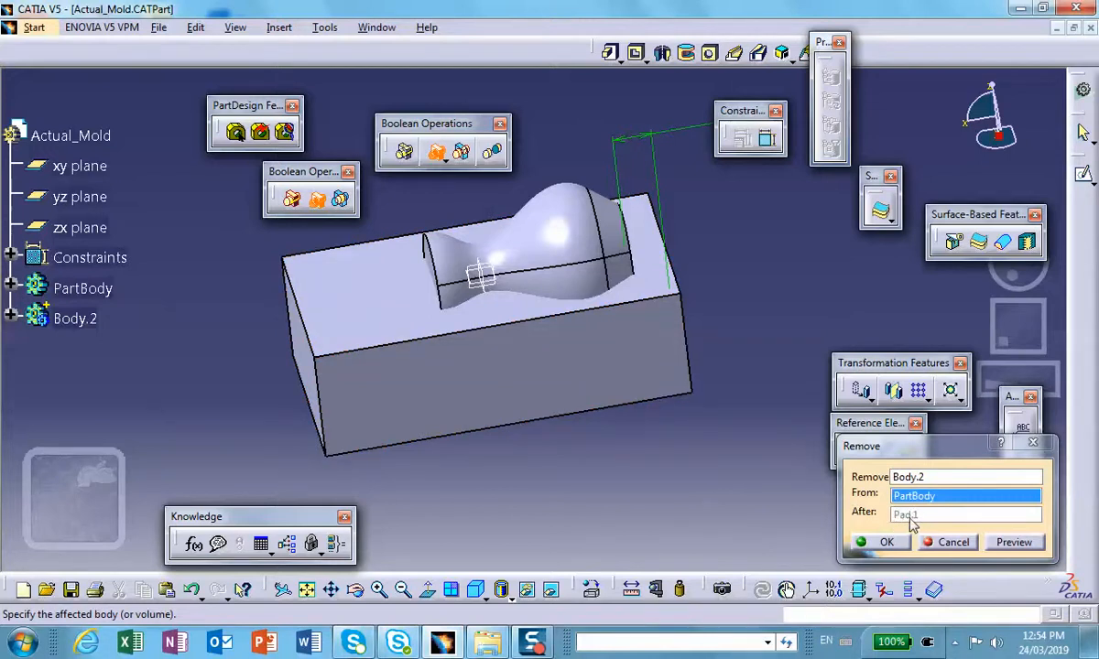
pyautogui.click(11, 316)
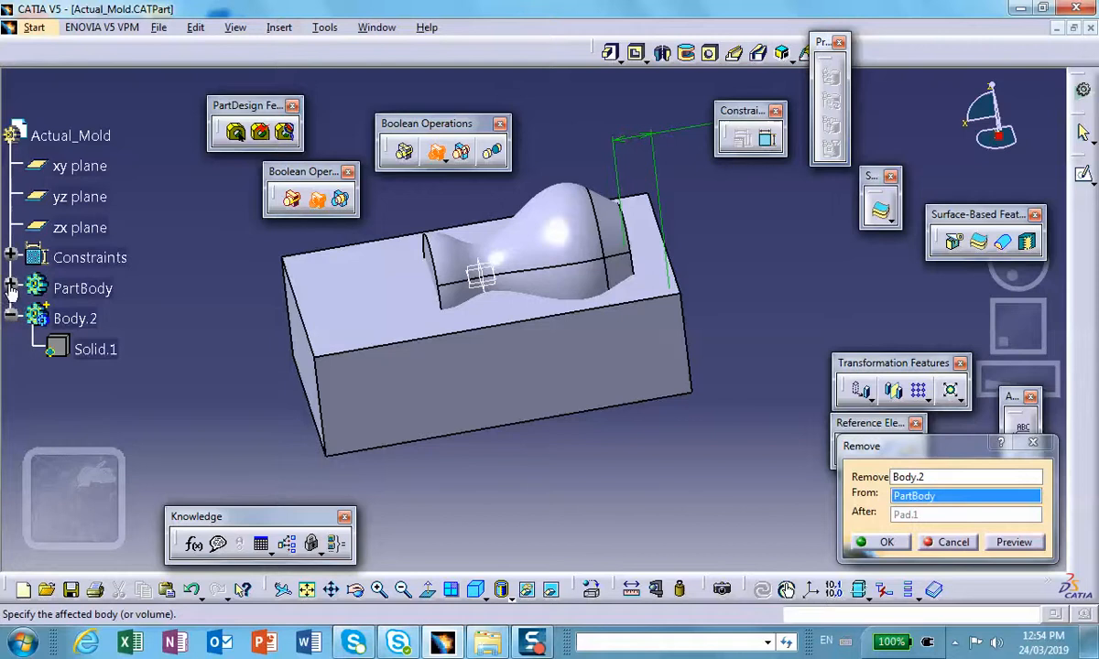
pyautogui.click(11, 289)
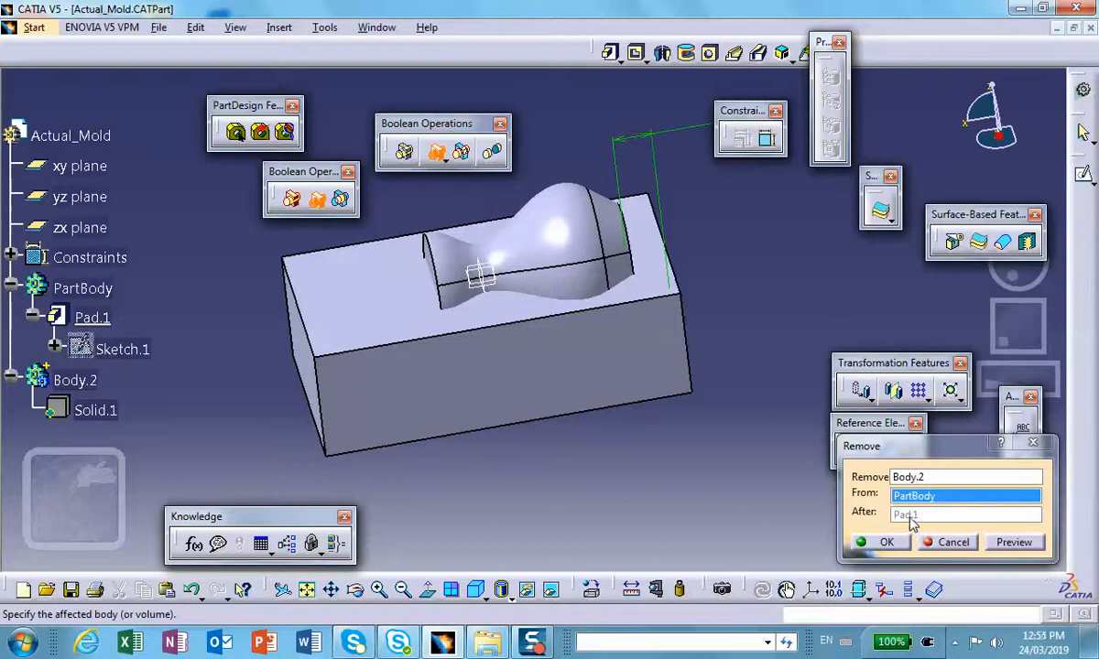
pyautogui.click(1011, 542)
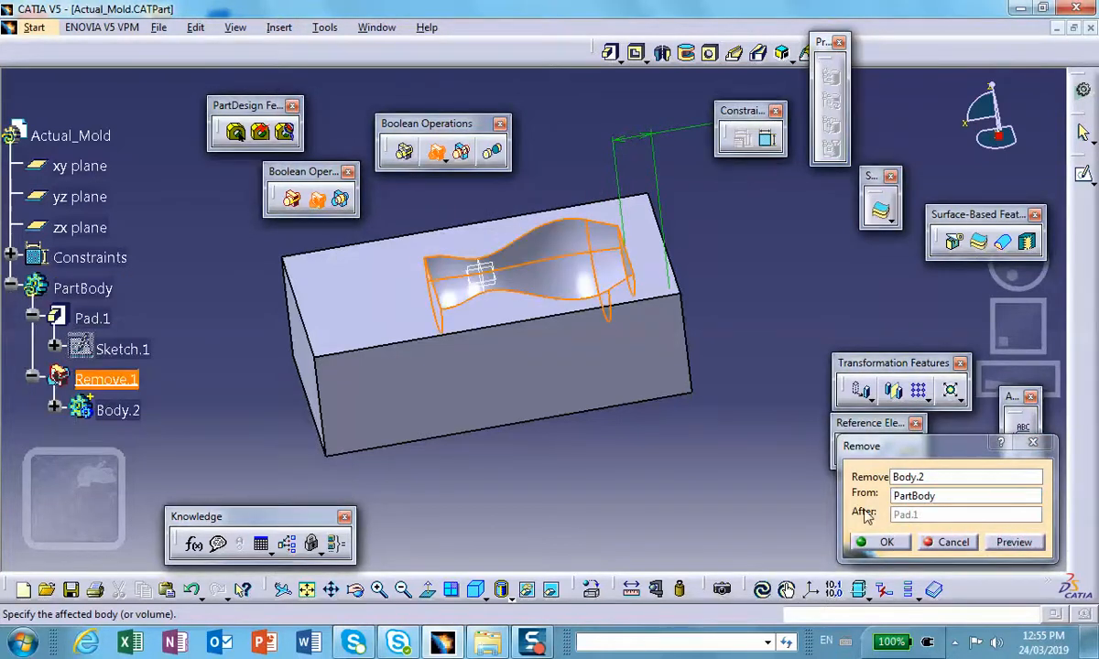
pyautogui.click(878, 542)
pyautogui.moveTo(657, 481); pyautogui.dragTo(642, 441, button='middle')
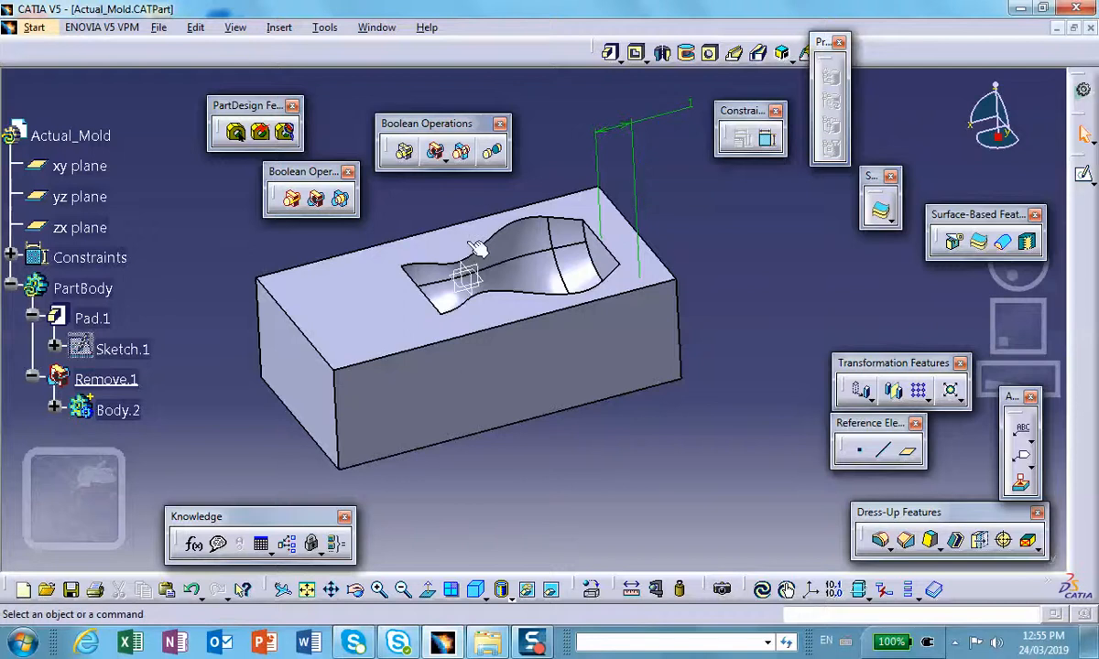
# - Bring back the ToBeMolded window and tile it vertically alongside Actual_Mold, leaving Actual_Mold active
pyautogui.click(1074, 29)
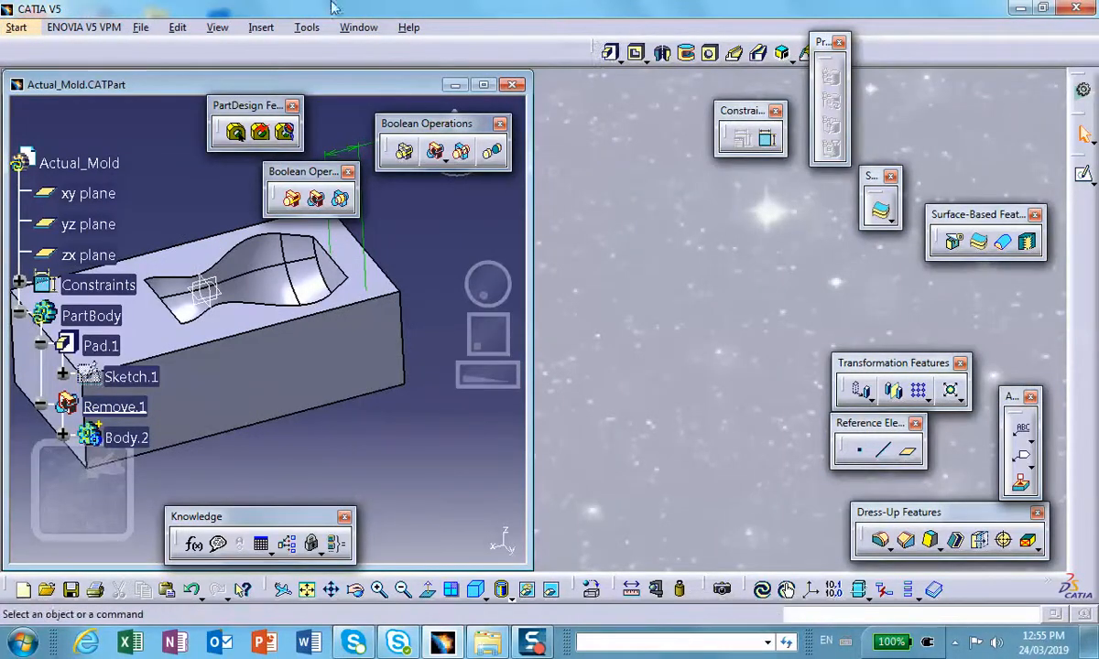
pyautogui.click(359, 27)
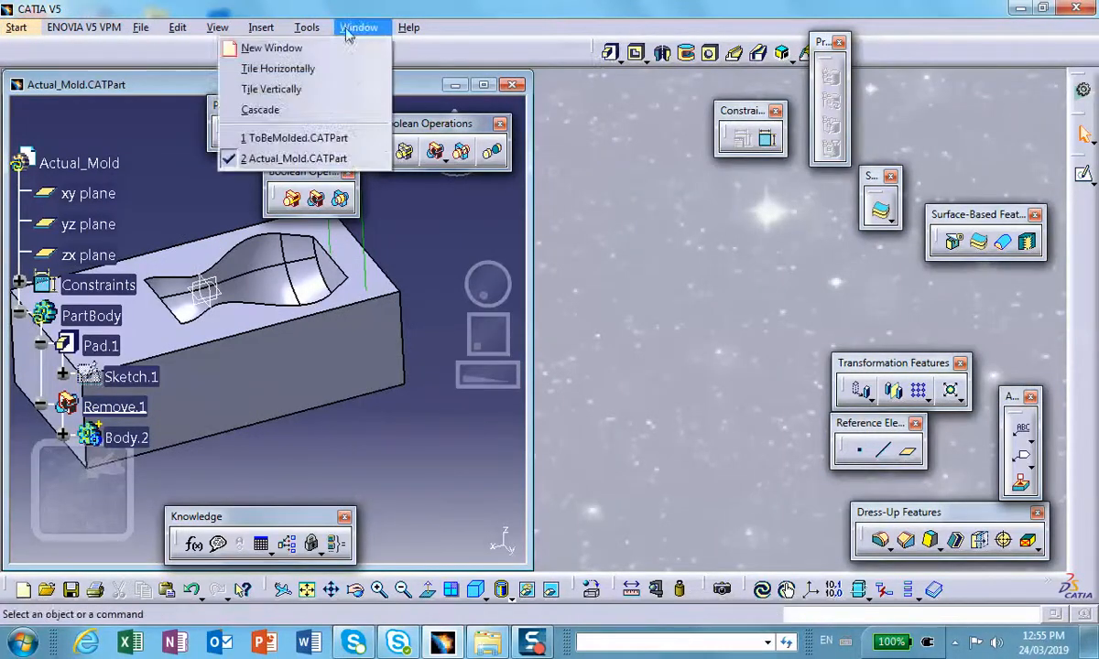
pyautogui.click(274, 88)
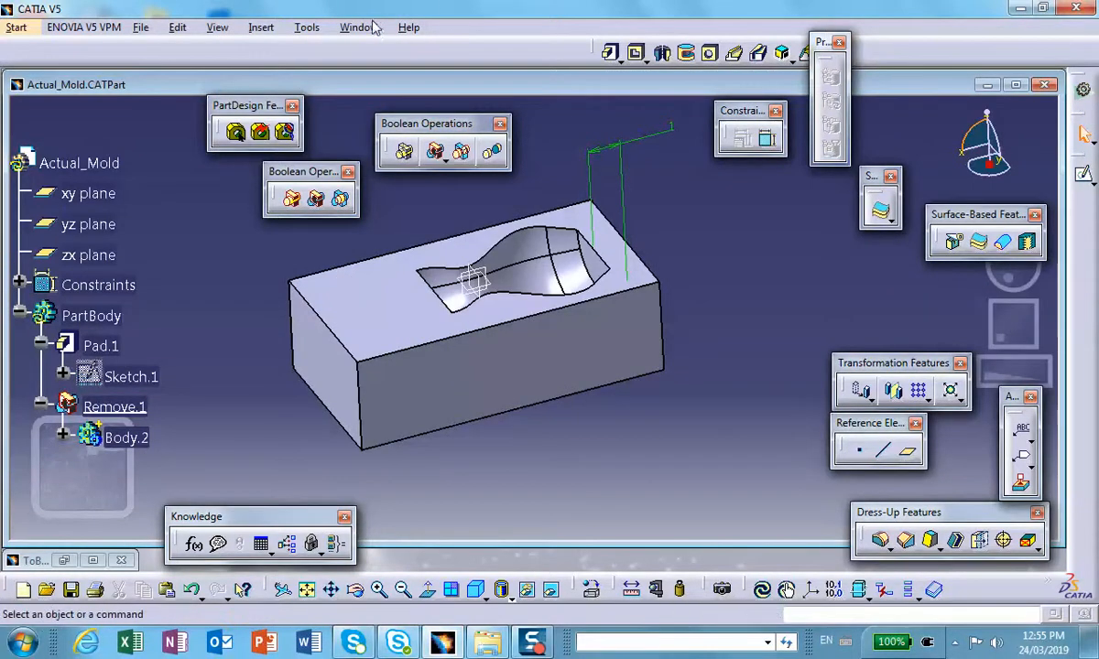
pyautogui.click(94, 558)
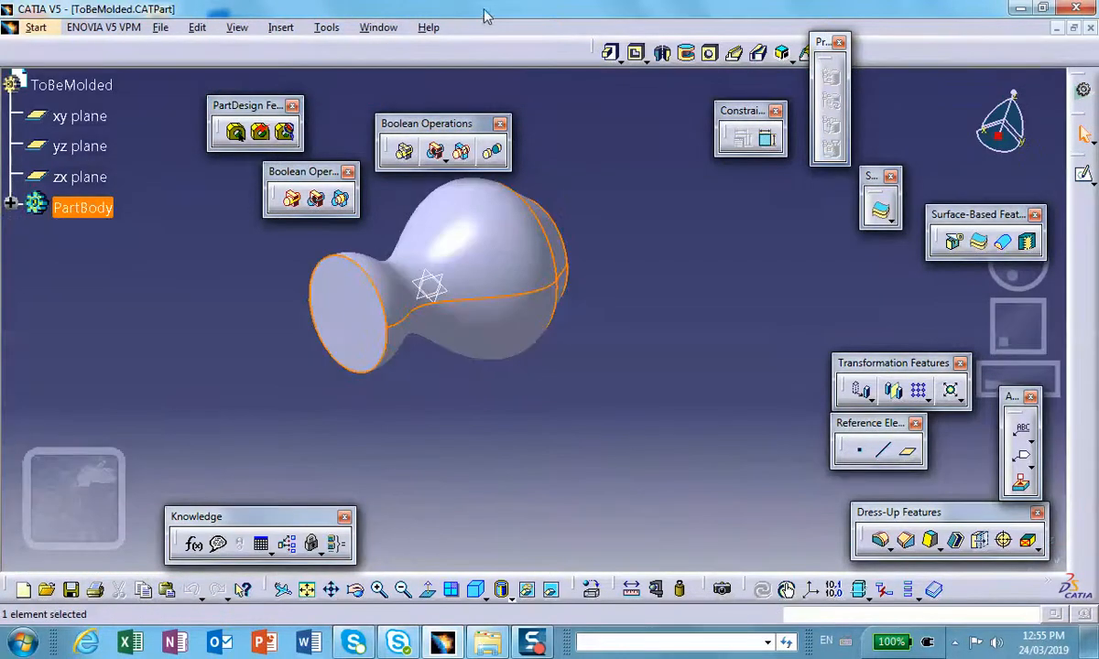
pyautogui.click(373, 27)
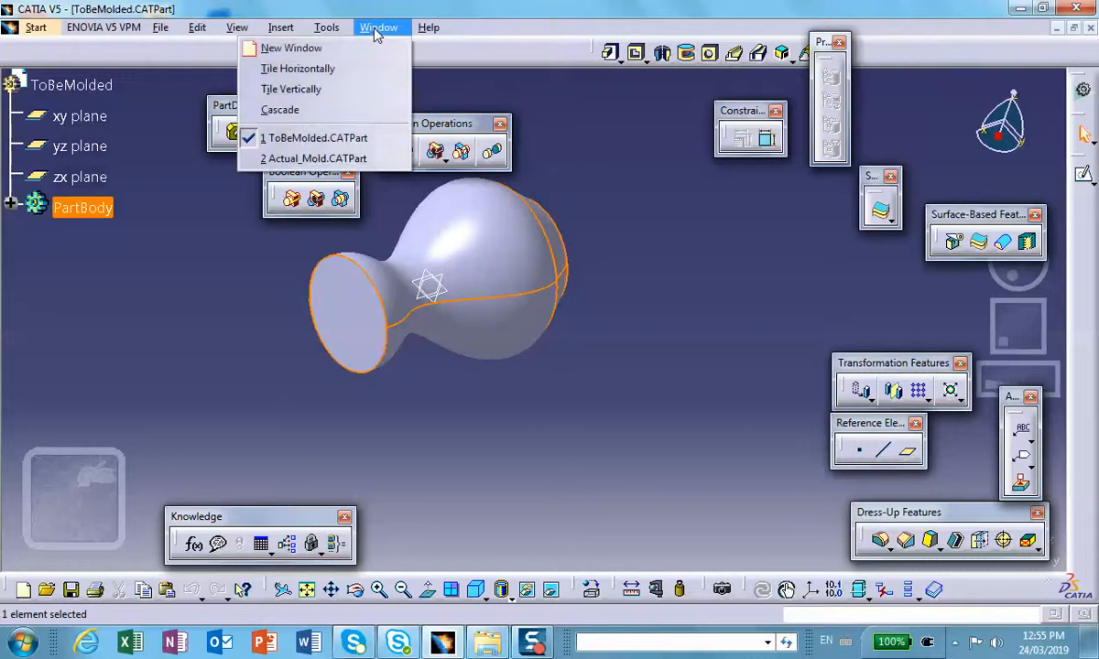
pyautogui.click(351, 89)
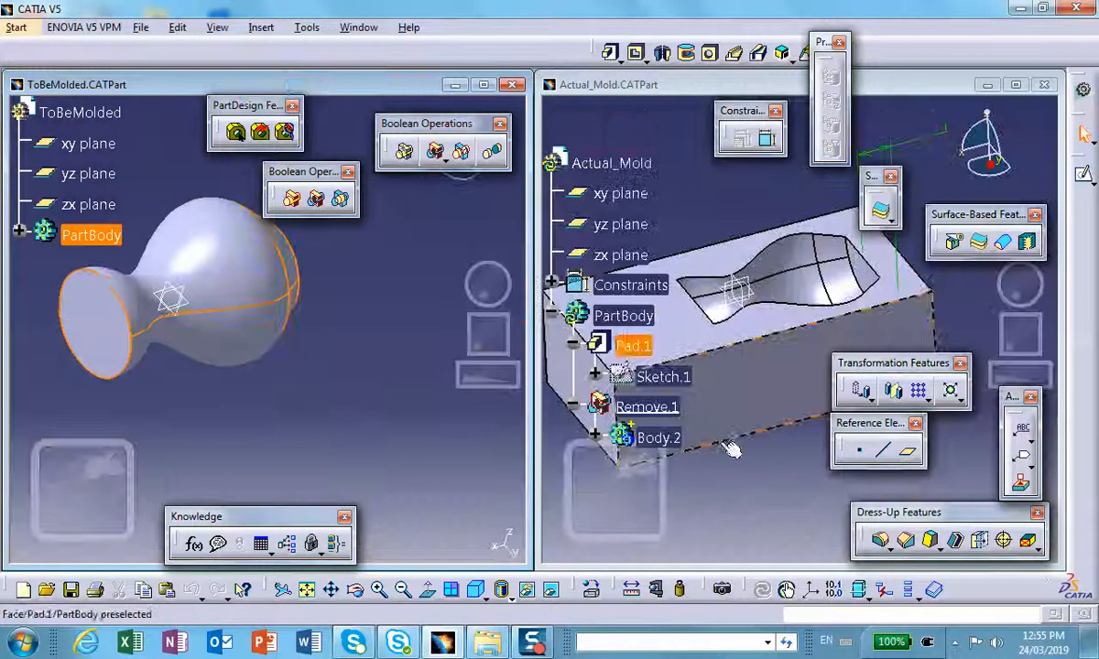
pyautogui.click(783, 453)
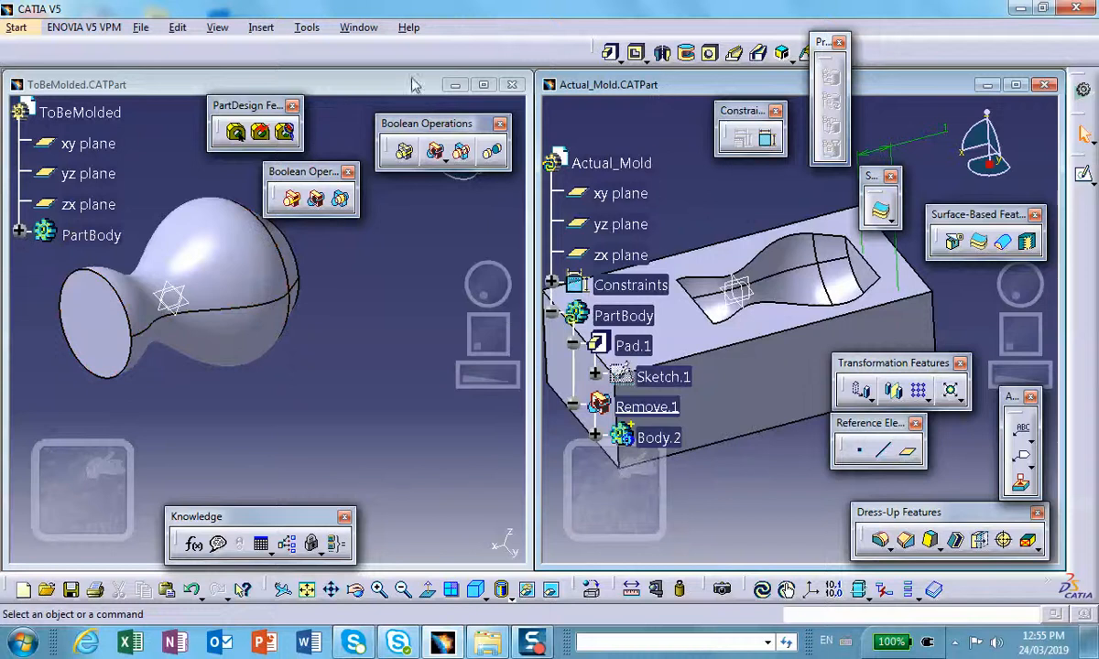
# - Edit Sketch.1 of ToBeMolded's Shaft.1, lowering both spline end points and raising the control point in the valley near the vertical axis
pyautogui.click(17, 234)
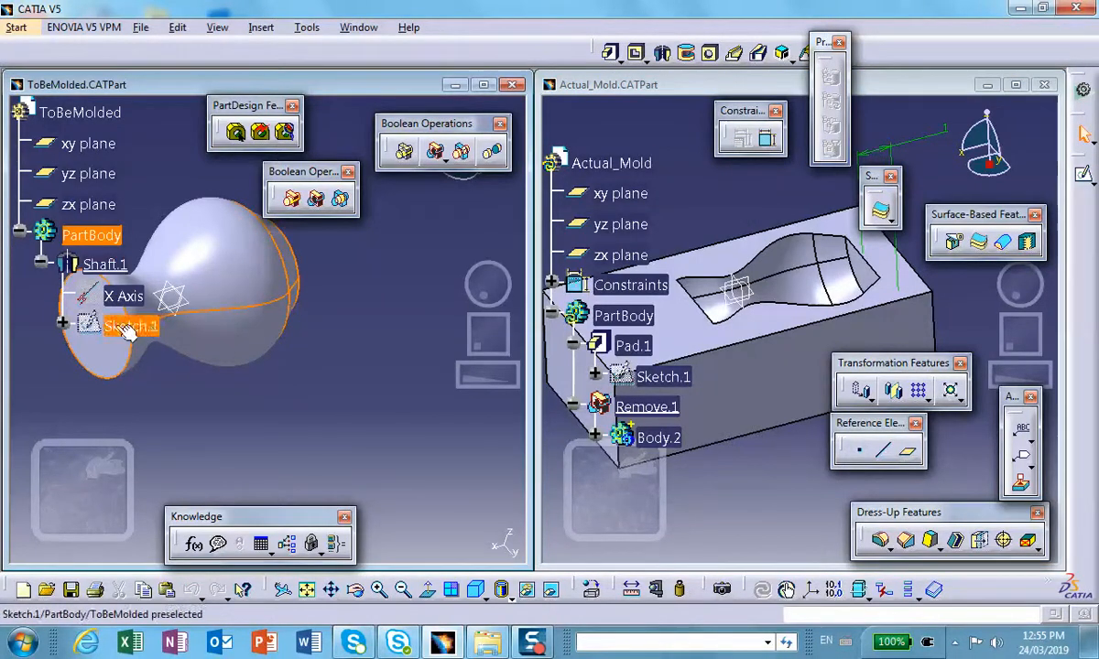
pyautogui.doubleClick(106, 327)
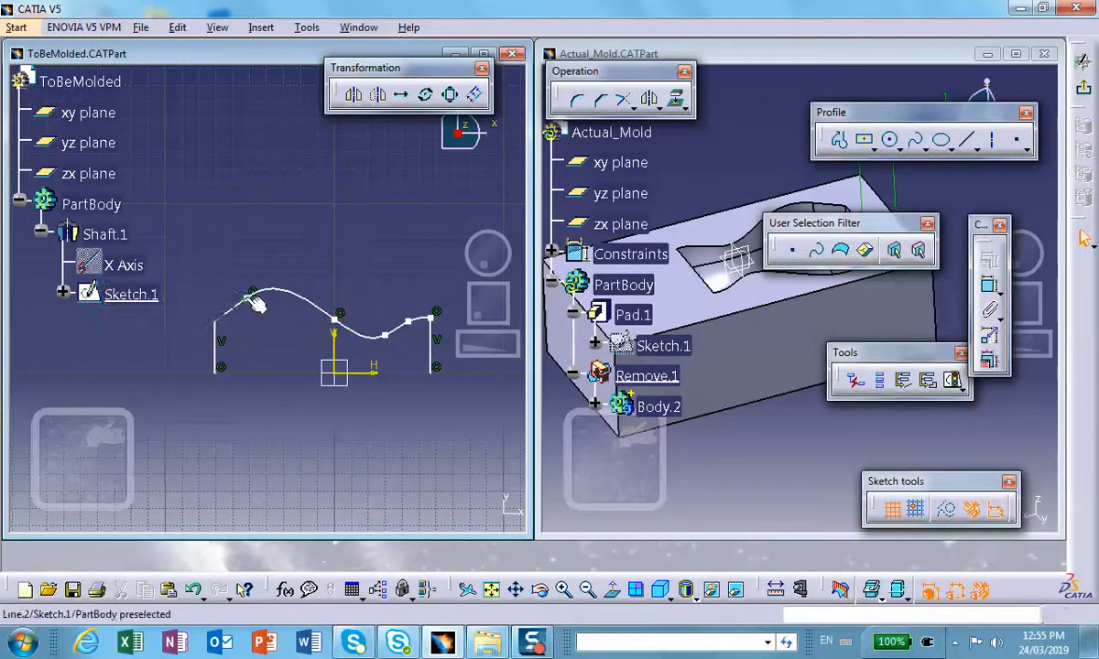
pyautogui.moveTo(253, 296); pyautogui.dragTo(251, 312)
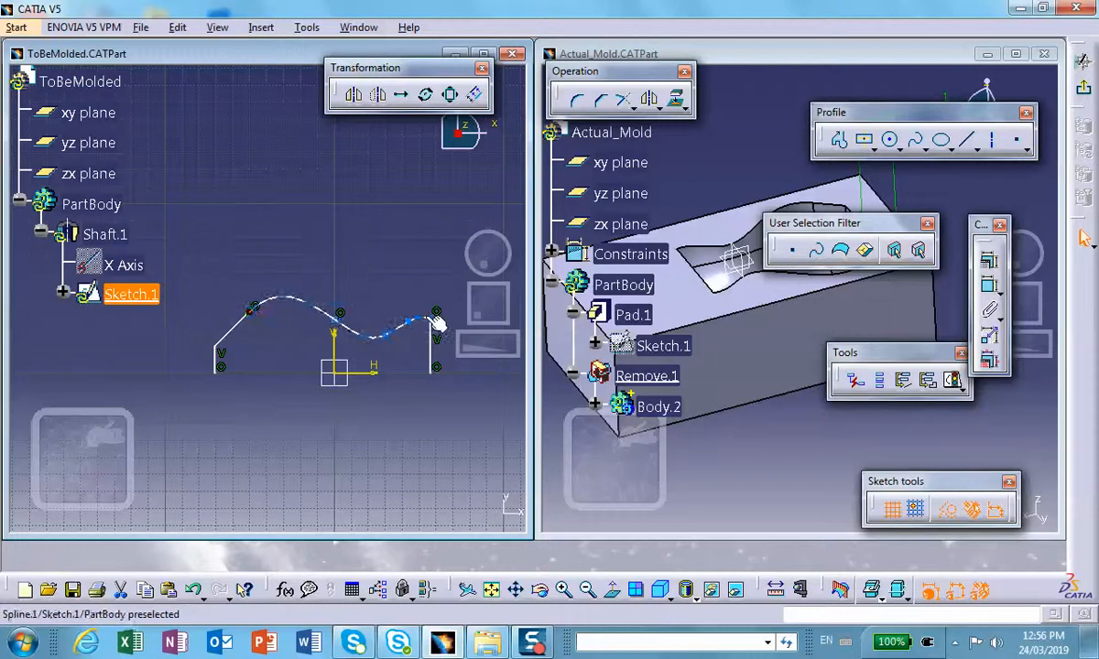
pyautogui.moveTo(437, 317); pyautogui.dragTo(430, 350)
pyautogui.click(434, 345)
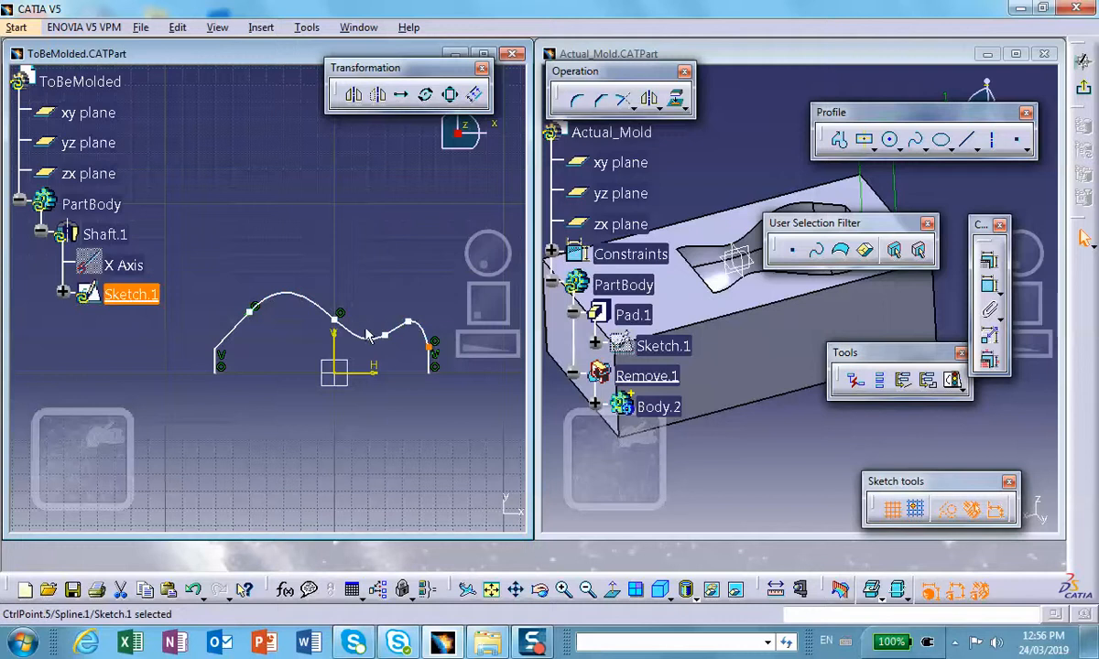
pyautogui.moveTo(383, 335); pyautogui.dragTo(385, 311)
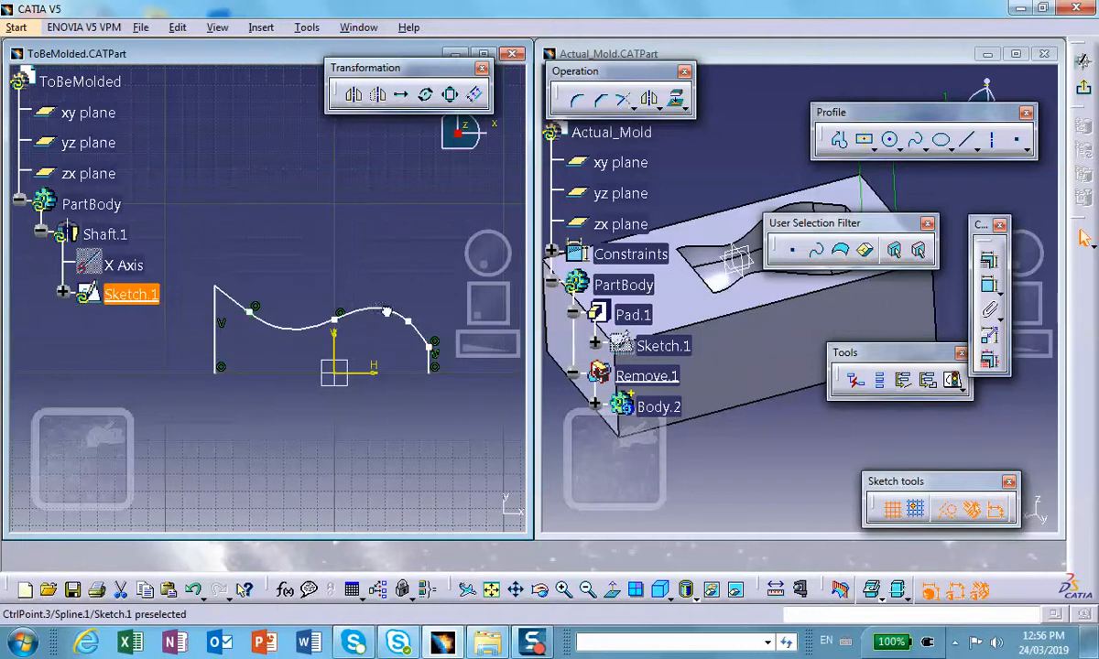
pyautogui.click(385, 311)
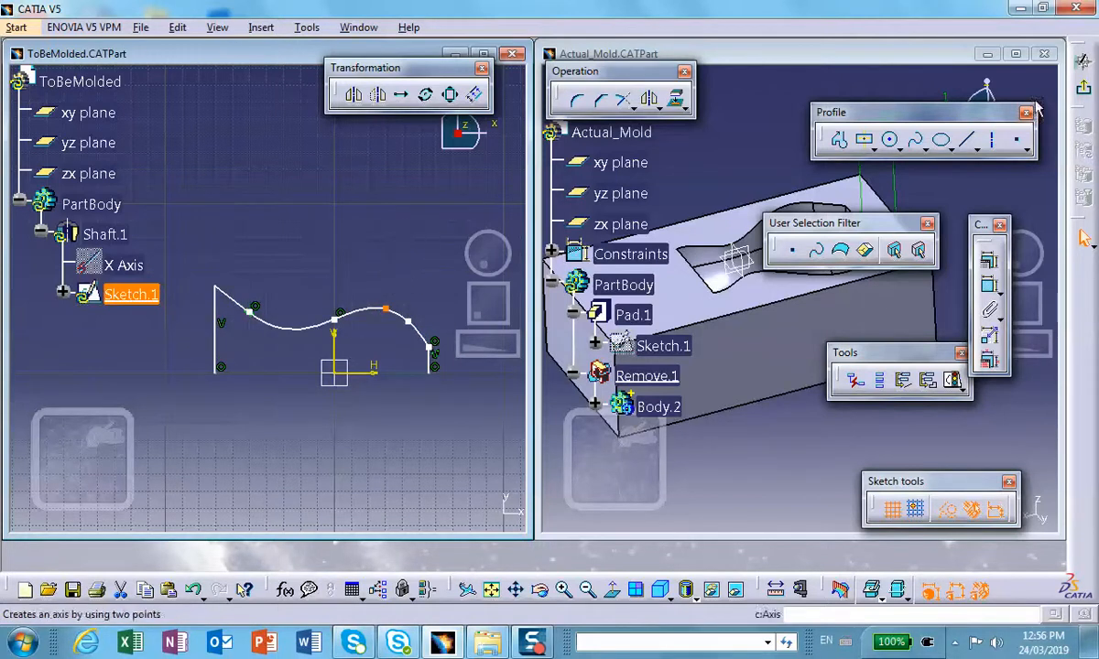
# - Finish the sketch edit and update the Actual_Mold part to match the changed ToBeMolded shape
pyautogui.click(1085, 88)
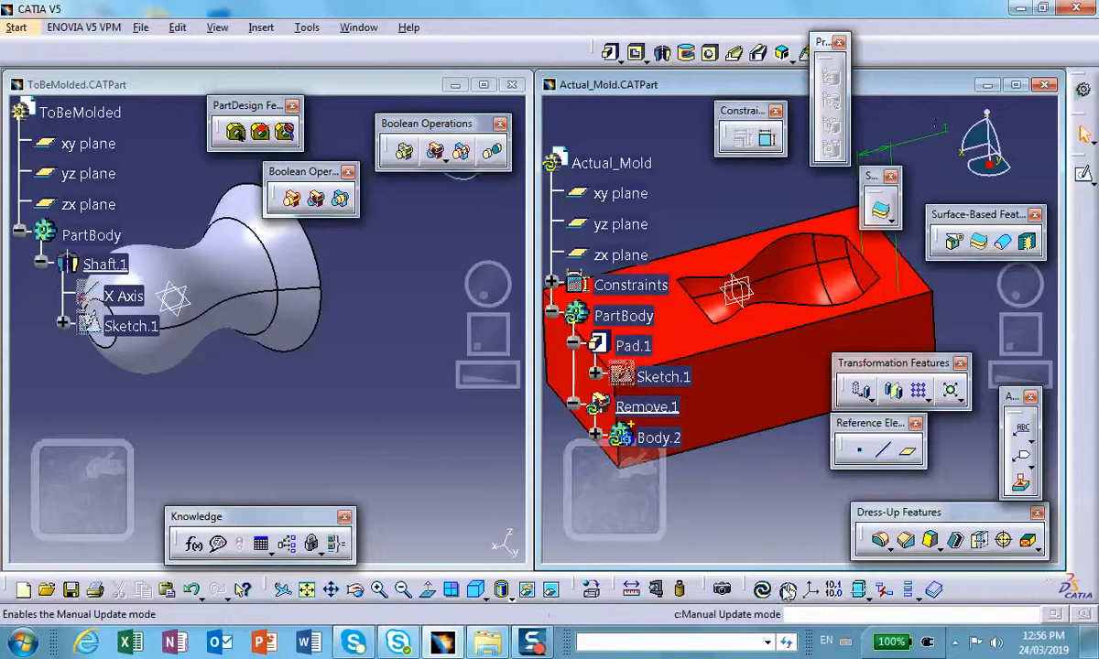
pyautogui.click(765, 591)
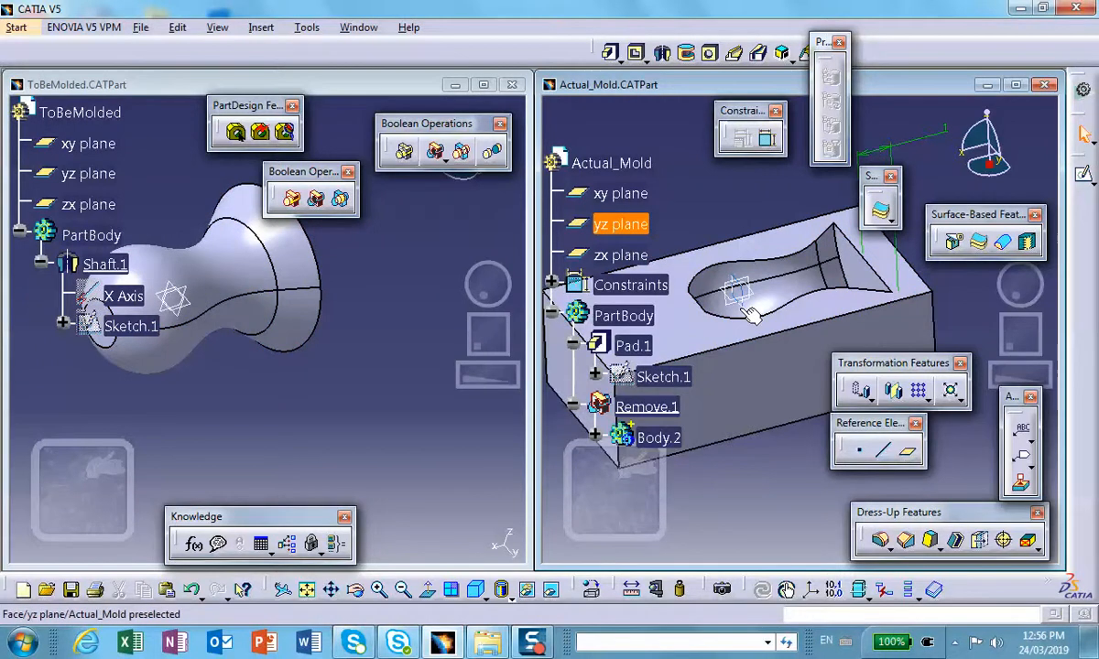
pyautogui.moveTo(535, 645)
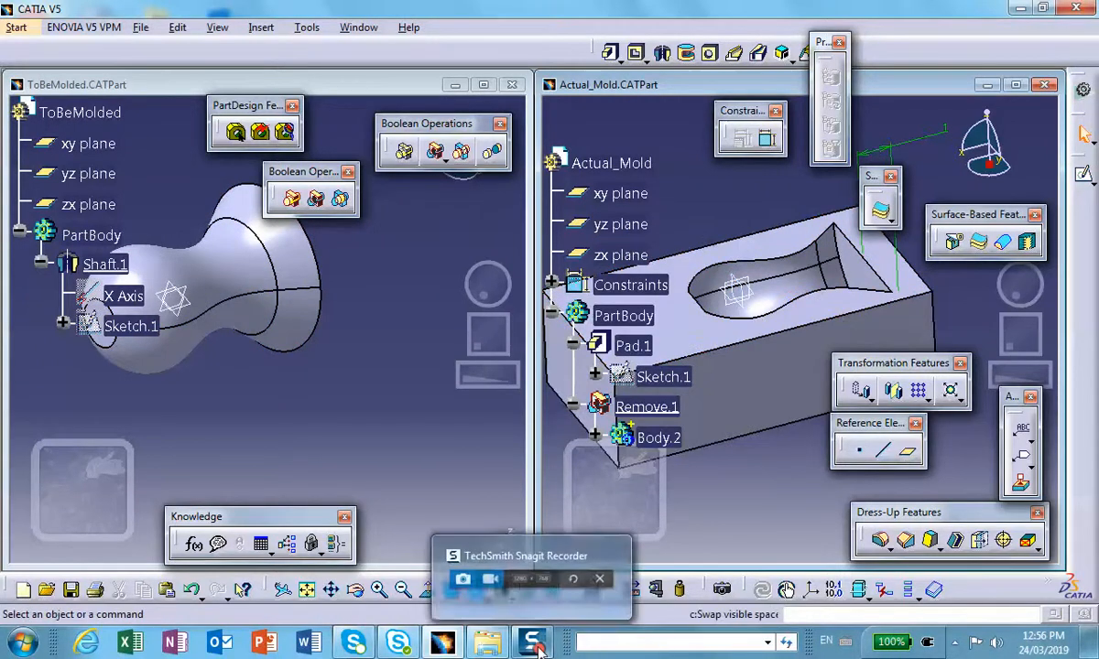